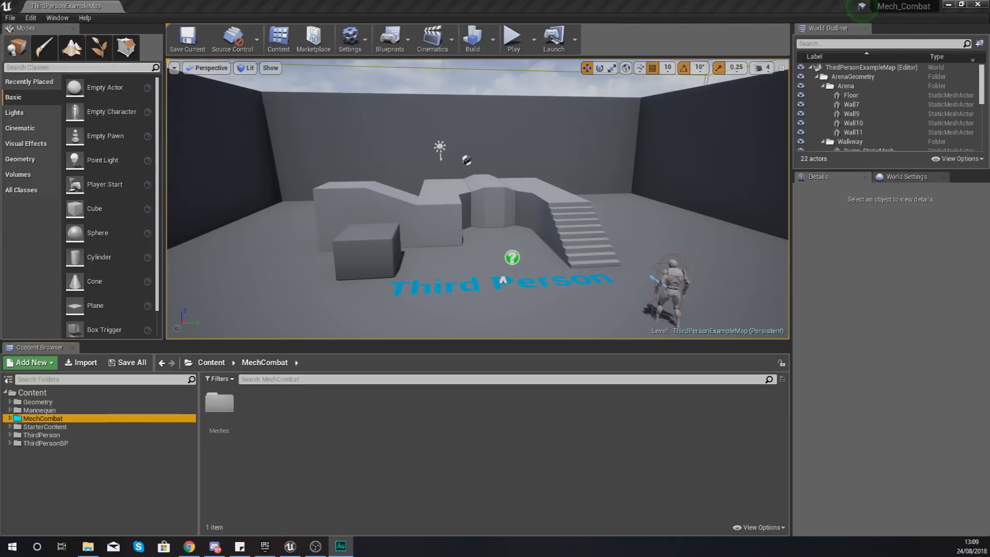
Create a new level from the Default template
{"action": "left_click", "coordinate": [10, 19]}
{"action": "left_click", "coordinate": [17, 38]}
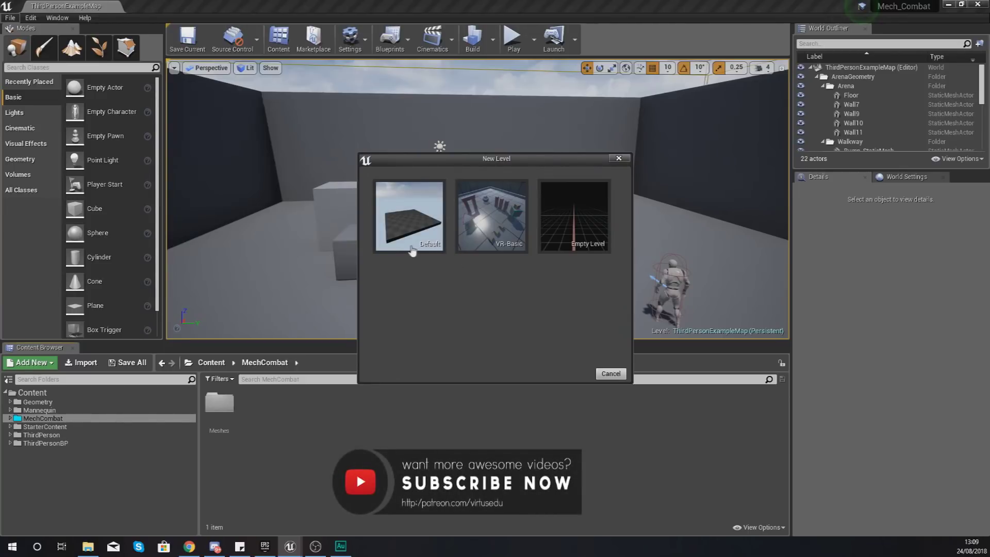
{"action": "left_click", "coordinate": [412, 209]}
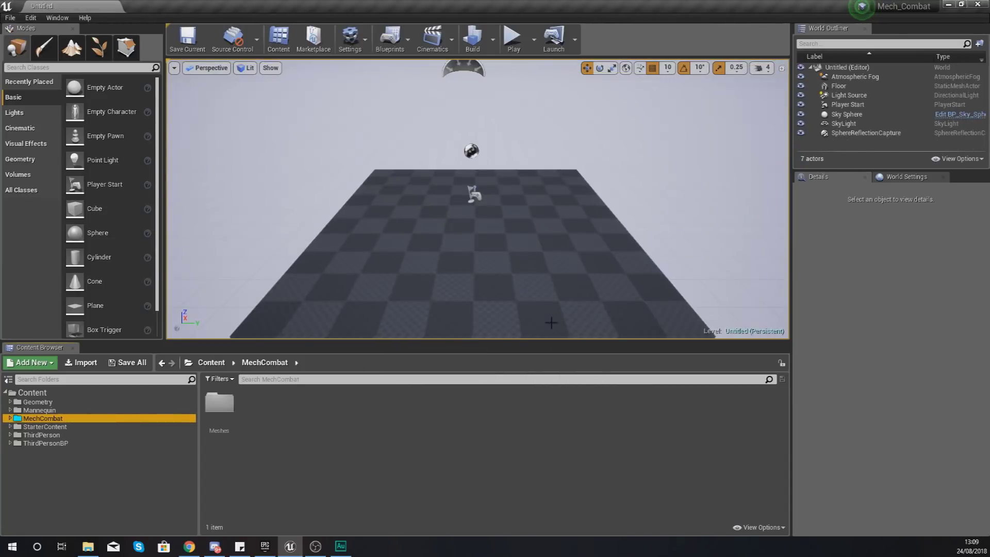
Delete the checkered floor mesh from the new level
{"action": "right_click_drag", "start_coordinate": [496, 244], "coordinate": [443, 227]}
{"action": "key", "text": "s"}
{"action": "key", "text": "w"}
{"action": "key", "text": "d"}
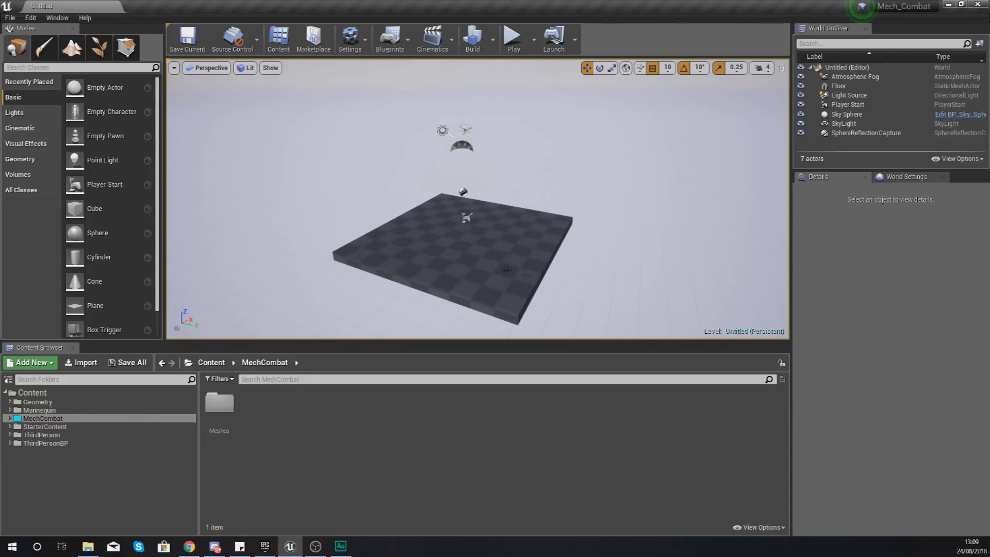
{"action": "left_click", "coordinate": [507, 268]}
{"action": "mouse_move", "coordinate": [562, 259]}
{"action": "left_mouse_down"}
{"action": "mouse_move", "coordinate": [552, 237]}
{"action": "mouse_move", "coordinate": [562, 259]}
{"action": "left_mouse_up"}
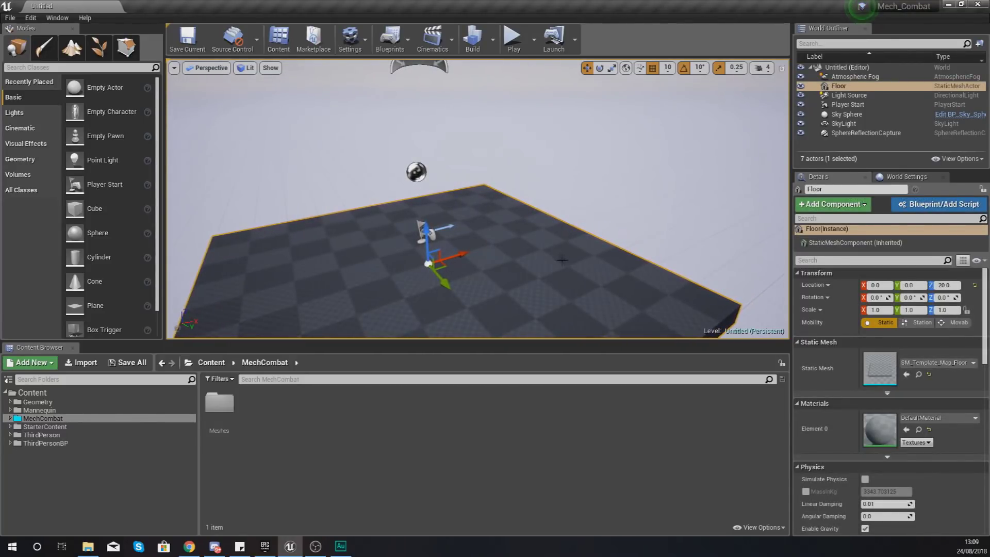
{"action": "key", "text": "Delete"}
Create a new landscape with 63×63 quad sections and 8 × 8 components, without assigning a material
{"action": "key", "text": "s"}
{"action": "key", "text": "a"}
{"action": "right_click_drag", "start_coordinate": [533, 248], "coordinate": [318, 234]}
{"action": "key", "text": "w"}
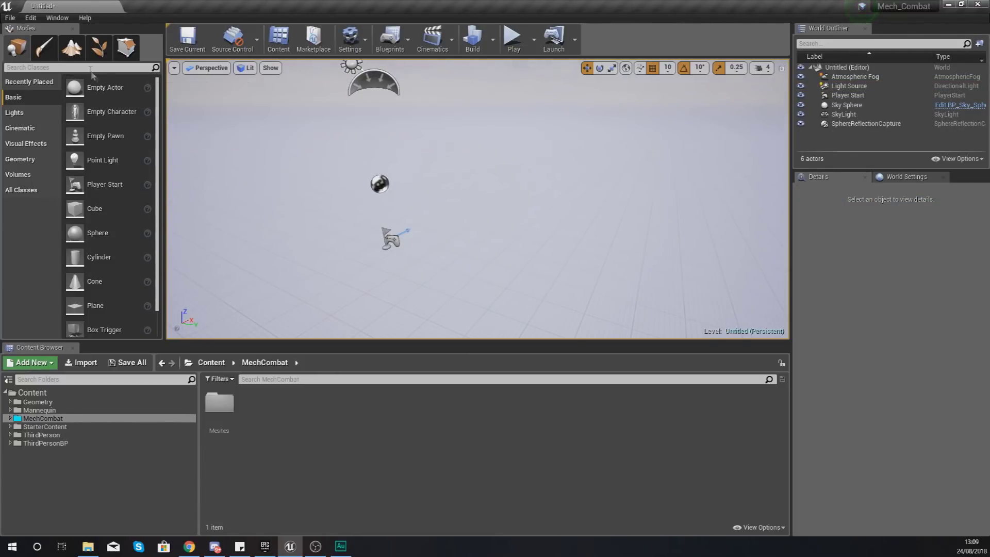
{"action": "left_click", "coordinate": [77, 57]}
{"action": "right_click_drag", "start_coordinate": [359, 213], "coordinate": [301, 209]}
{"action": "key", "text": "s"}
{"action": "key", "text": "w"}
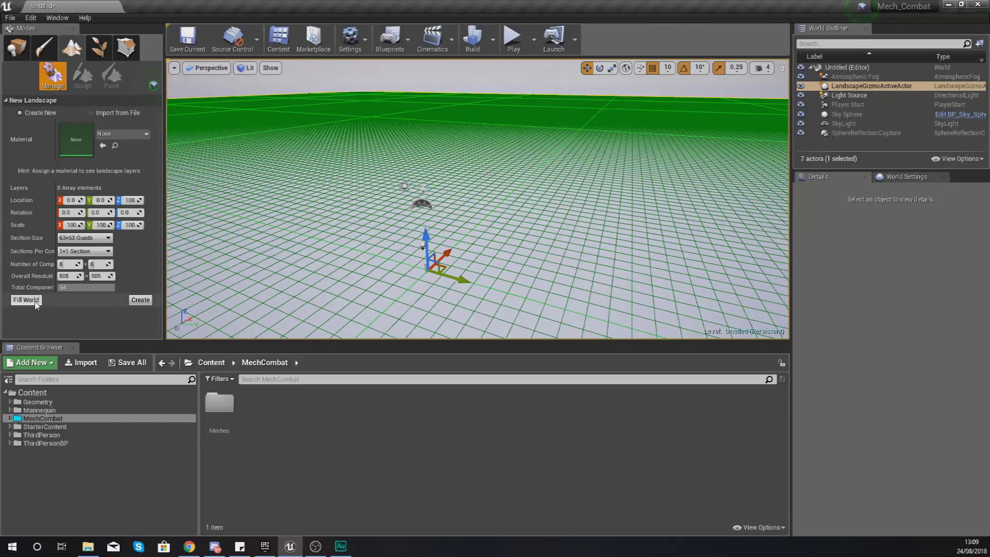
{"action": "left_click", "coordinate": [140, 300]}
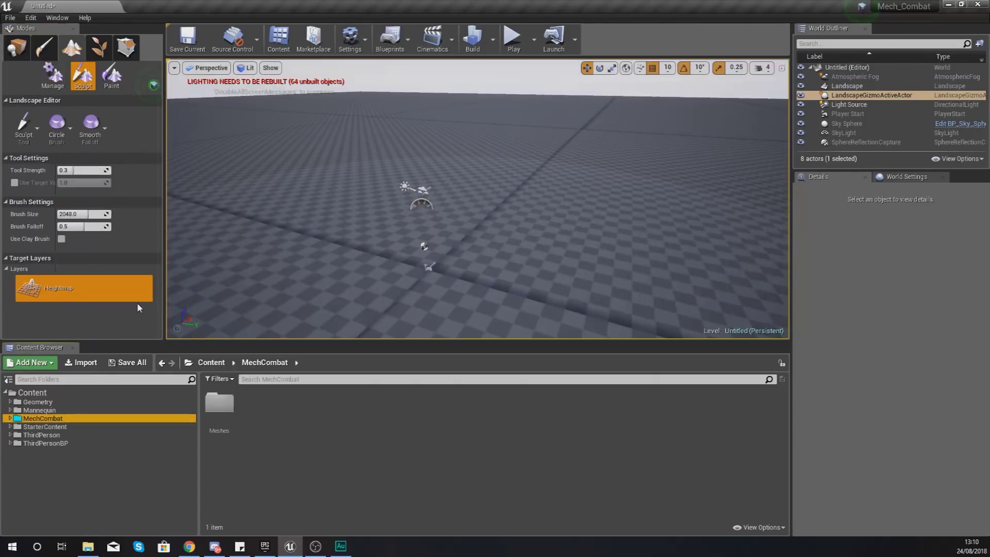
Review the available landscape sculpting tools and choose Sculpt
{"action": "mouse_move", "coordinate": [361, 268]}
{"action": "right_mouse_down"}
{"action": "mouse_move", "coordinate": [330, 322]}
{"action": "mouse_move", "coordinate": [351, 312]}
{"action": "mouse_move", "coordinate": [363, 239]}
{"action": "mouse_move", "coordinate": [345, 245]}
{"action": "mouse_move", "coordinate": [314, 229]}
{"action": "mouse_move", "coordinate": [366, 232]}
{"action": "mouse_move", "coordinate": [325, 209]}
{"action": "right_mouse_up"}
{"action": "key", "text": "s"}
{"action": "key", "text": "s"}
{"action": "key", "text": "s"}
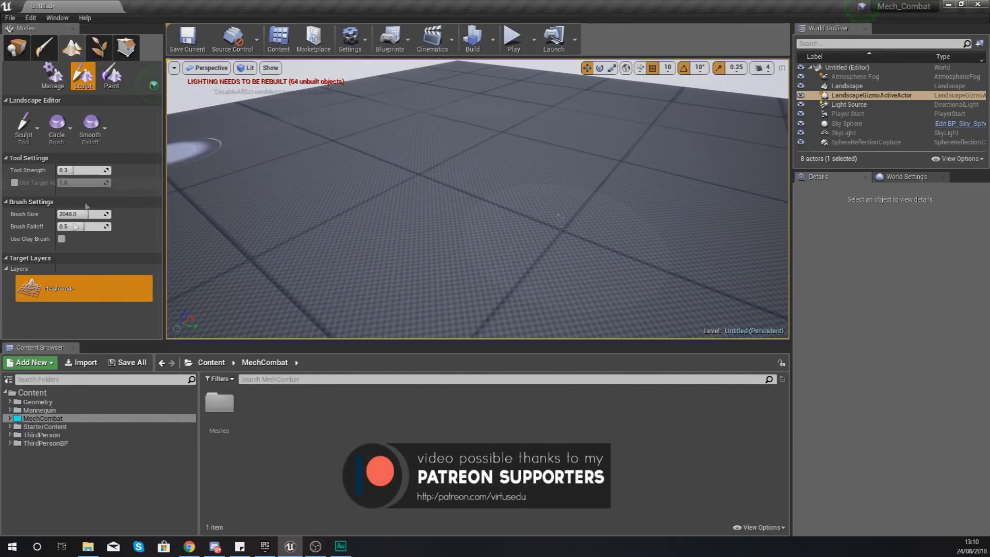
{"action": "left_click", "coordinate": [31, 145]}
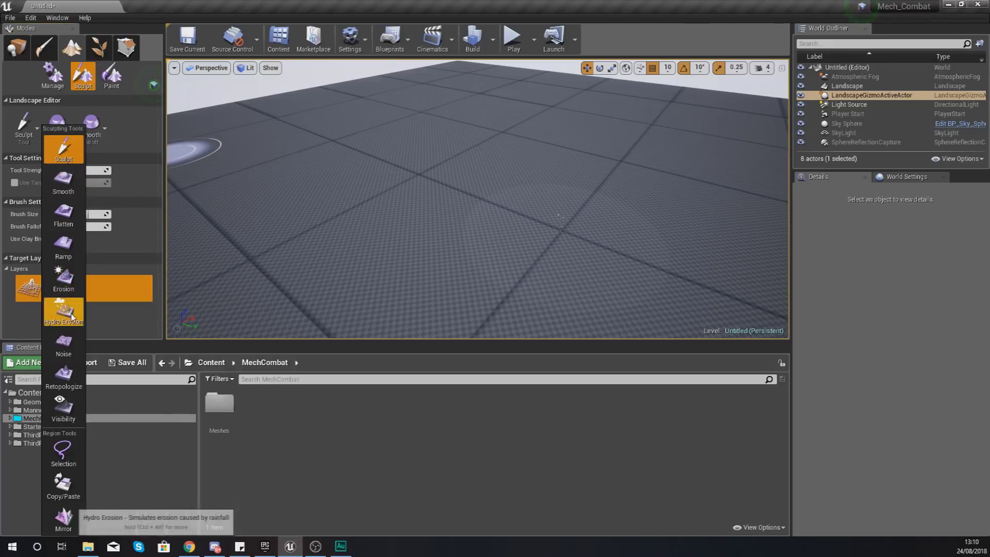
{"action": "left_click", "coordinate": [63, 154]}
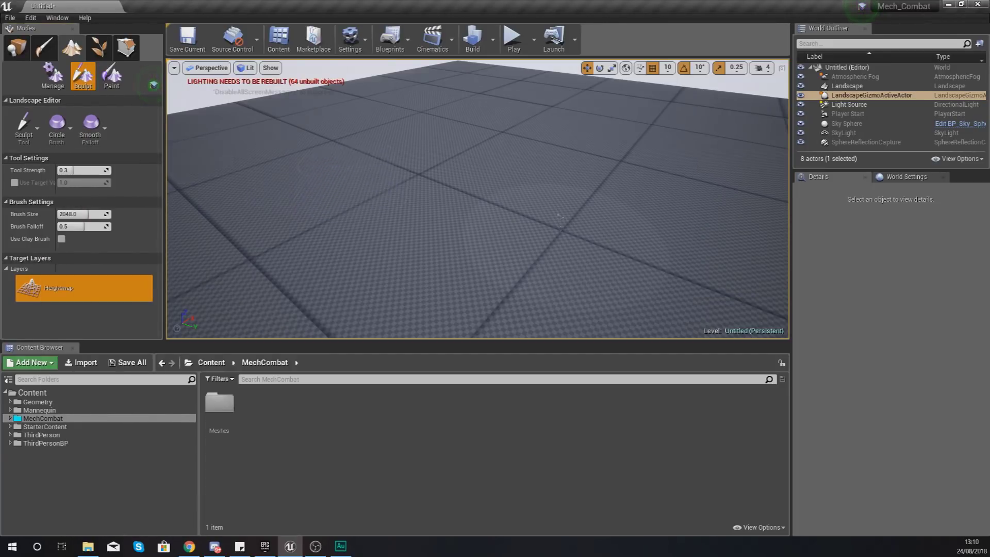
{"action": "left_click", "coordinate": [32, 142]}
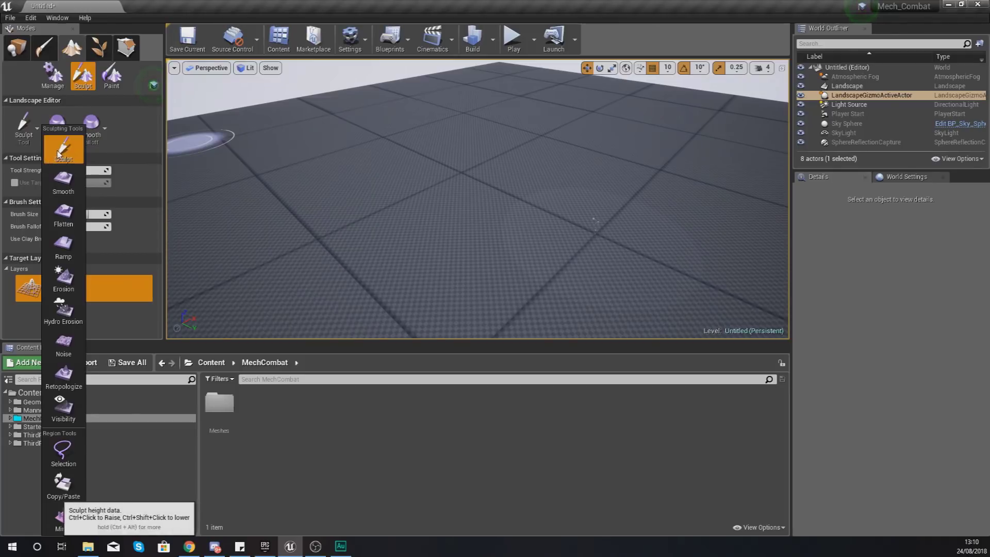
{"action": "left_click", "coordinate": [57, 151]}
Set the viewport camera speed to 6 and bring the whole landscape into view
{"action": "mouse_move", "coordinate": [335, 154]}
{"action": "right_mouse_down"}
{"action": "mouse_move", "coordinate": [338, 191]}
{"action": "mouse_move", "coordinate": [381, 150]}
{"action": "mouse_move", "coordinate": [366, 141]}
{"action": "mouse_move", "coordinate": [372, 195]}
{"action": "right_mouse_up"}
{"action": "left_click", "coordinate": [762, 68]}
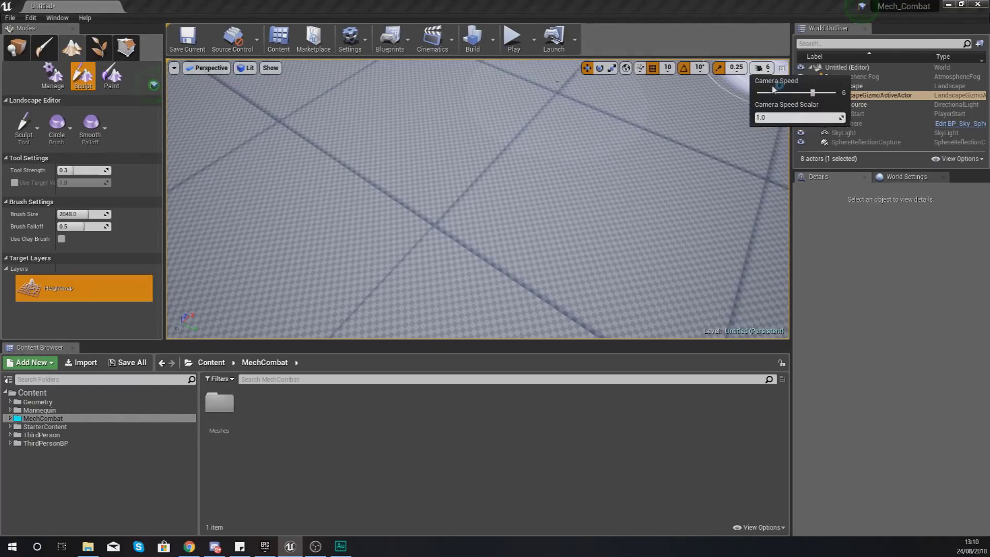
{"action": "mouse_move", "coordinate": [732, 118]}
{"action": "right_mouse_down"}
{"action": "mouse_move", "coordinate": [526, 139]}
{"action": "mouse_move", "coordinate": [422, 170]}
{"action": "mouse_move", "coordinate": [309, 181]}
{"action": "right_mouse_up"}
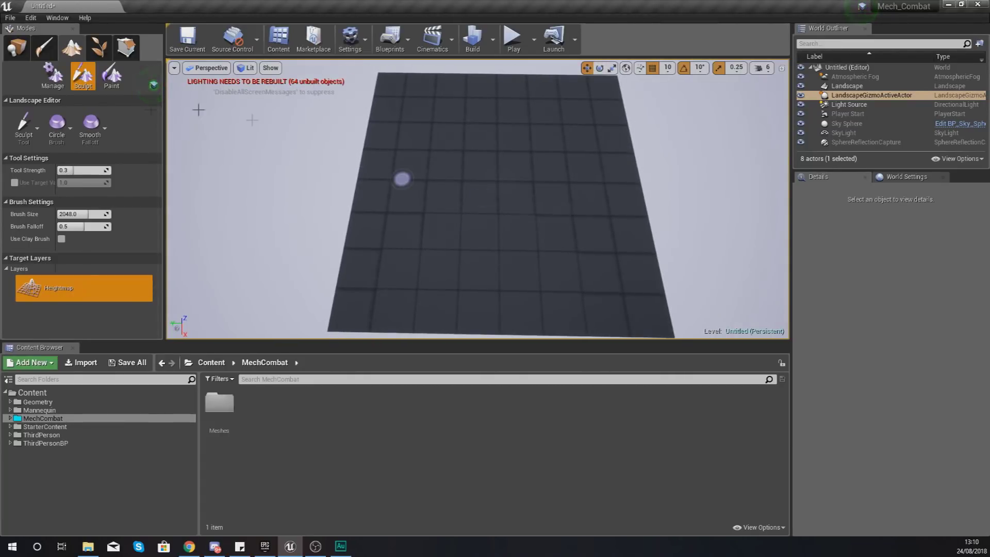
Sculpt a raised ridge around the landscape's perimeter with tool strength about 0.25 and brush size about 4077
{"action": "mouse_move", "coordinate": [67, 170]}
{"action": "left_mouse_down"}
{"action": "mouse_move", "coordinate": [80, 170]}
{"action": "mouse_move", "coordinate": [70, 170]}
{"action": "left_mouse_up"}
{"action": "left_click_drag", "start_coordinate": [80, 214], "coordinate": [115, 214]}
{"action": "mouse_move", "coordinate": [390, 237]}
{"action": "left_mouse_down"}
{"action": "mouse_move", "coordinate": [386, 296]}
{"action": "mouse_move", "coordinate": [391, 148]}
{"action": "mouse_move", "coordinate": [407, 115]}
{"action": "mouse_move", "coordinate": [457, 100]}
{"action": "mouse_move", "coordinate": [524, 101]}
{"action": "mouse_move", "coordinate": [570, 115]}
{"action": "mouse_move", "coordinate": [594, 146]}
{"action": "mouse_move", "coordinate": [609, 226]}
{"action": "mouse_move", "coordinate": [592, 268]}
{"action": "mouse_move", "coordinate": [561, 294]}
{"action": "mouse_move", "coordinate": [495, 299]}
{"action": "mouse_move", "coordinate": [400, 287]}
{"action": "mouse_move", "coordinate": [405, 269]}
{"action": "left_mouse_up"}
{"action": "mouse_move", "coordinate": [418, 229]}
{"action": "right_mouse_down"}
{"action": "mouse_move", "coordinate": [453, 206]}
{"action": "mouse_move", "coordinate": [474, 227]}
{"action": "mouse_move", "coordinate": [419, 228]}
{"action": "right_mouse_up"}
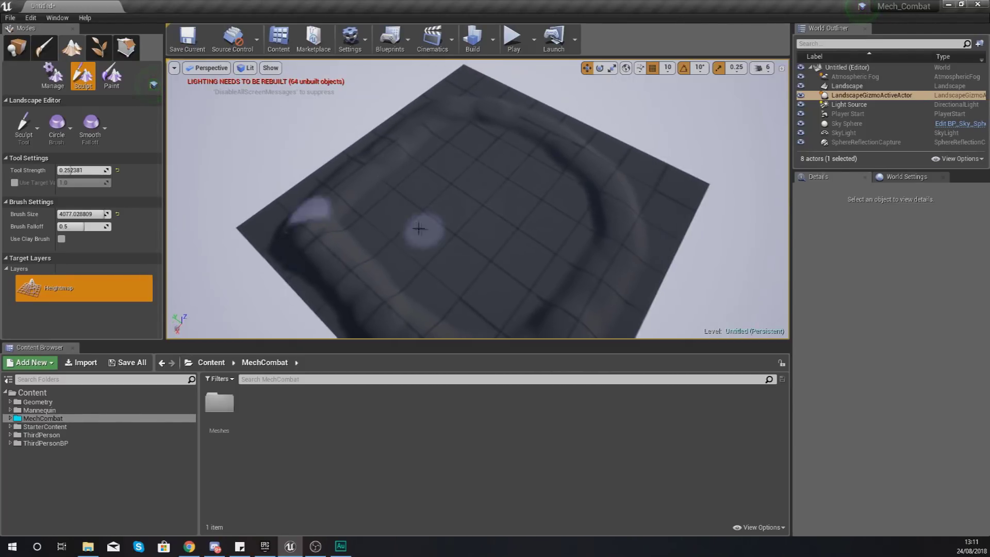
Build up the perimeter ridge with further sculpt strokes, forming uneven hills and peaks all around the landscape
{"action": "mouse_move", "coordinate": [347, 208]}
{"action": "left_mouse_down"}
{"action": "mouse_move", "coordinate": [326, 206]}
{"action": "mouse_move", "coordinate": [367, 163]}
{"action": "mouse_move", "coordinate": [296, 207]}
{"action": "mouse_move", "coordinate": [347, 173]}
{"action": "mouse_move", "coordinate": [320, 203]}
{"action": "mouse_move", "coordinate": [393, 137]}
{"action": "mouse_move", "coordinate": [332, 194]}
{"action": "mouse_move", "coordinate": [327, 225]}
{"action": "mouse_move", "coordinate": [323, 179]}
{"action": "mouse_move", "coordinate": [404, 150]}
{"action": "mouse_move", "coordinate": [444, 113]}
{"action": "mouse_move", "coordinate": [404, 115]}
{"action": "mouse_move", "coordinate": [445, 104]}
{"action": "mouse_move", "coordinate": [558, 137]}
{"action": "left_mouse_up"}
{"action": "mouse_move", "coordinate": [559, 137]}
{"action": "right_mouse_down"}
{"action": "mouse_move", "coordinate": [608, 142]}
{"action": "mouse_move", "coordinate": [510, 144]}
{"action": "mouse_move", "coordinate": [583, 156]}
{"action": "right_mouse_up"}
{"action": "mouse_move", "coordinate": [583, 155]}
{"action": "left_mouse_down"}
{"action": "mouse_move", "coordinate": [595, 194]}
{"action": "mouse_move", "coordinate": [557, 125]}
{"action": "mouse_move", "coordinate": [545, 122]}
{"action": "mouse_move", "coordinate": [605, 224]}
{"action": "mouse_move", "coordinate": [555, 307]}
{"action": "mouse_move", "coordinate": [528, 311]}
{"action": "left_mouse_up"}
{"action": "right_click_drag", "start_coordinate": [528, 311], "coordinate": [454, 330]}
{"action": "right_click_drag", "start_coordinate": [583, 250], "coordinate": [598, 250]}
{"action": "mouse_move", "coordinate": [598, 250]}
{"action": "left_mouse_down"}
{"action": "mouse_move", "coordinate": [504, 281]}
{"action": "mouse_move", "coordinate": [363, 196]}
{"action": "mouse_move", "coordinate": [366, 118]}
{"action": "mouse_move", "coordinate": [383, 91]}
{"action": "left_mouse_up"}
{"action": "mouse_move", "coordinate": [382, 91]}
{"action": "right_mouse_down"}
{"action": "mouse_move", "coordinate": [382, 62]}
{"action": "mouse_move", "coordinate": [361, 67]}
{"action": "mouse_move", "coordinate": [356, 78]}
{"action": "mouse_move", "coordinate": [388, 90]}
{"action": "mouse_move", "coordinate": [392, 69]}
{"action": "mouse_move", "coordinate": [408, 176]}
{"action": "mouse_move", "coordinate": [382, 113]}
{"action": "mouse_move", "coordinate": [433, 219]}
{"action": "right_mouse_up"}
{"action": "left_click_drag", "start_coordinate": [535, 191], "coordinate": [412, 148]}
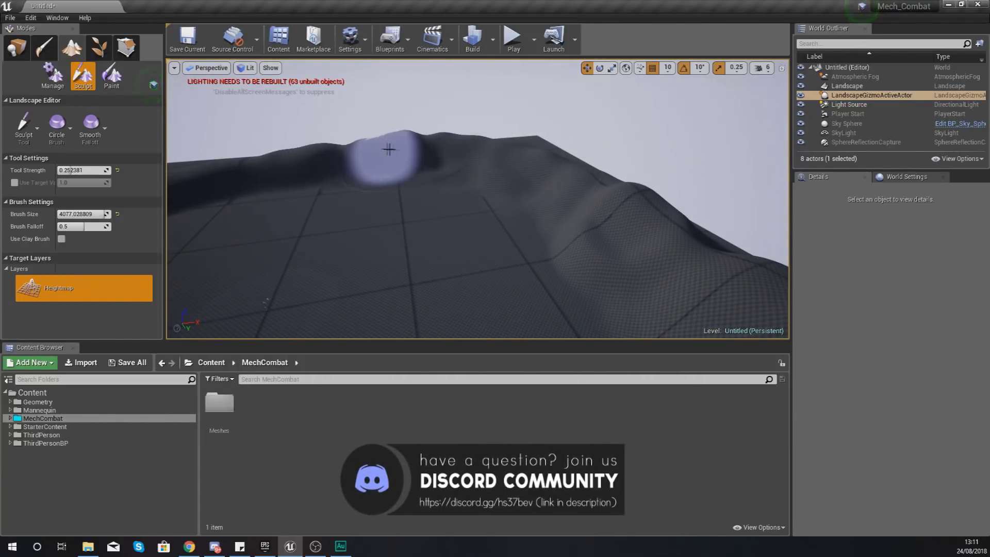
{"action": "left_click_drag", "start_coordinate": [279, 152], "coordinate": [212, 156]}
{"action": "right_click_drag", "start_coordinate": [212, 157], "coordinate": [56, 139]}
{"action": "mouse_move", "coordinate": [477, 199]}
{"action": "right_mouse_down"}
{"action": "mouse_move", "coordinate": [459, 189]}
{"action": "mouse_move", "coordinate": [464, 309]}
{"action": "mouse_move", "coordinate": [471, 234]}
{"action": "right_mouse_up"}
{"action": "right_click_drag", "start_coordinate": [268, 198], "coordinate": [316, 221]}
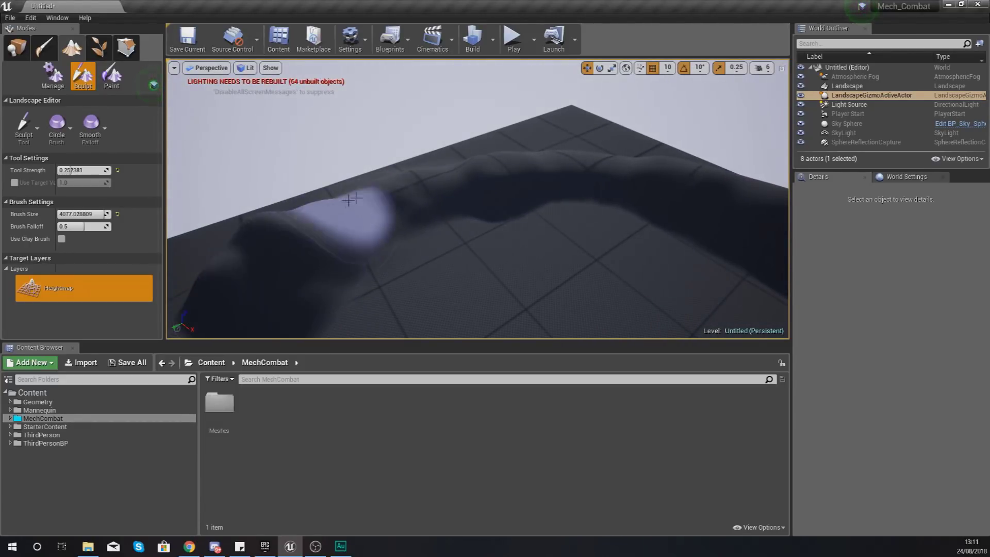
{"action": "right_click_drag", "start_coordinate": [477, 152], "coordinate": [587, 172]}
{"action": "left_click_drag", "start_coordinate": [252, 237], "coordinate": [212, 252]}
{"action": "mouse_move", "coordinate": [268, 289]}
{"action": "right_mouse_down"}
{"action": "mouse_move", "coordinate": [196, 304]}
{"action": "mouse_move", "coordinate": [171, 294]}
{"action": "right_mouse_up"}
{"action": "left_click_drag", "start_coordinate": [485, 269], "coordinate": [501, 263]}
{"action": "mouse_move", "coordinate": [501, 262]}
{"action": "right_mouse_down"}
{"action": "mouse_move", "coordinate": [330, 260]}
{"action": "mouse_move", "coordinate": [407, 263]}
{"action": "right_mouse_up"}
{"action": "right_click_drag", "start_coordinate": [487, 232], "coordinate": [501, 248]}
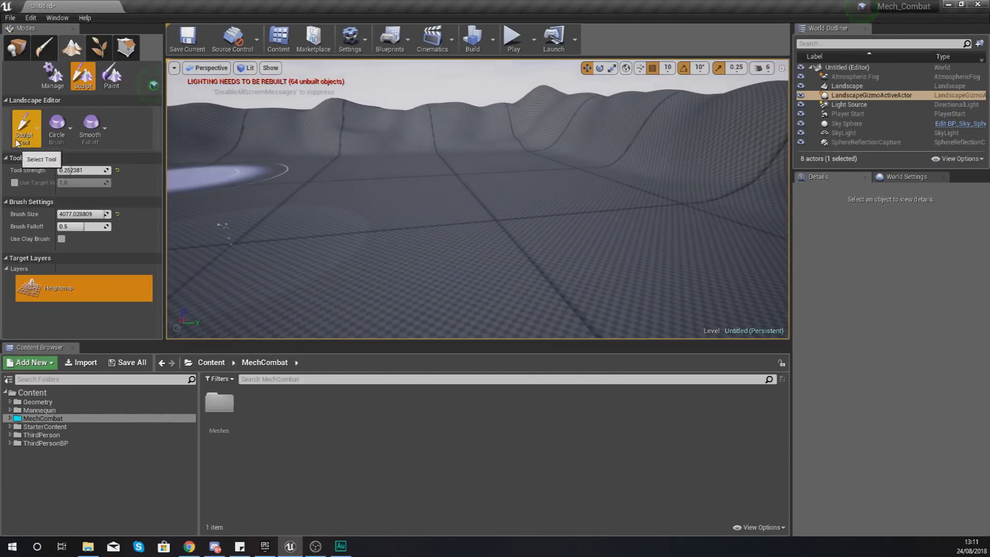
Sculpt gentle bumps across the flat inner ground with brush size about 1617 and tool strength 0.1
{"action": "left_click_drag", "start_coordinate": [92, 216], "coordinate": [73, 216]}
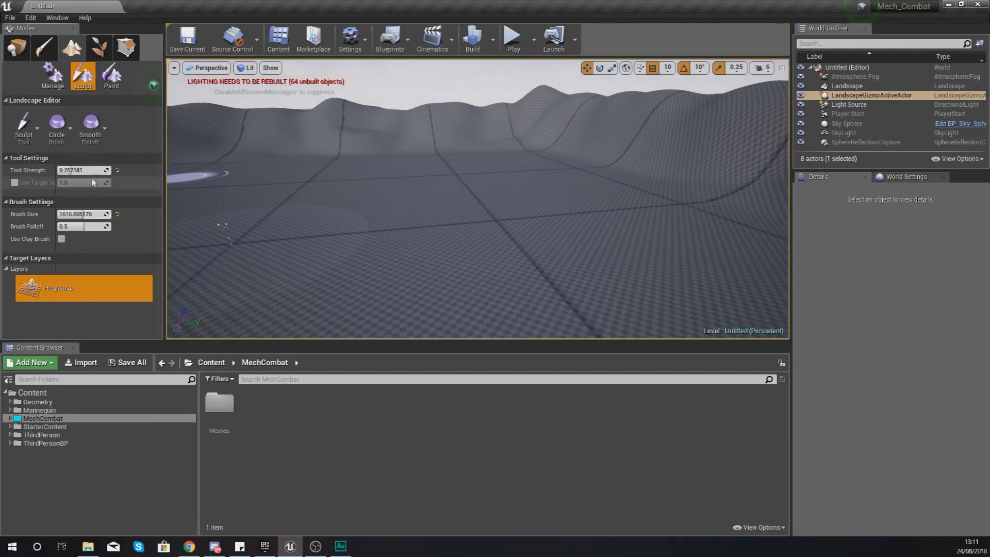
{"action": "left_click_drag", "start_coordinate": [77, 170], "coordinate": [62, 170]}
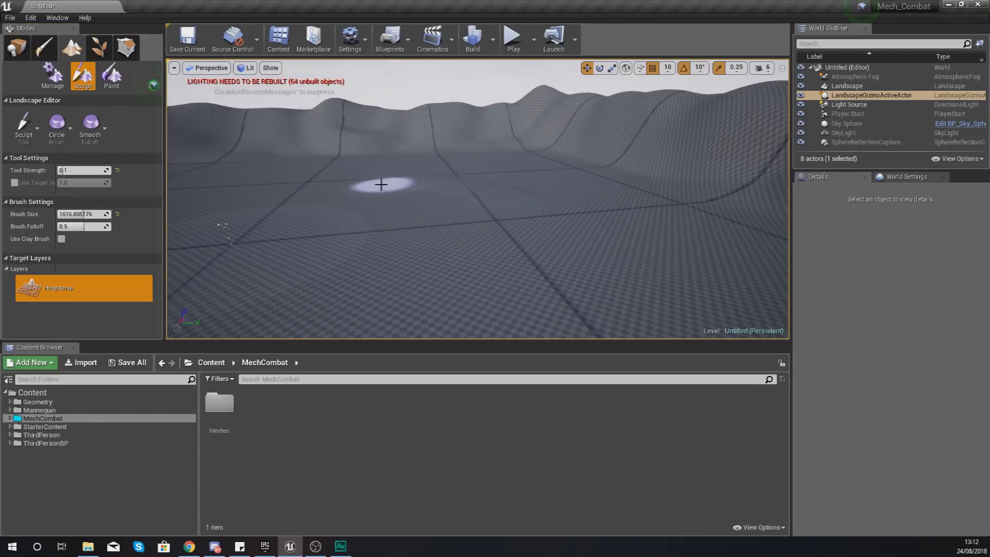
{"action": "mouse_move", "coordinate": [416, 165]}
{"action": "right_mouse_down"}
{"action": "mouse_move", "coordinate": [304, 152]}
{"action": "mouse_move", "coordinate": [392, 206]}
{"action": "mouse_move", "coordinate": [473, 188]}
{"action": "right_mouse_up"}
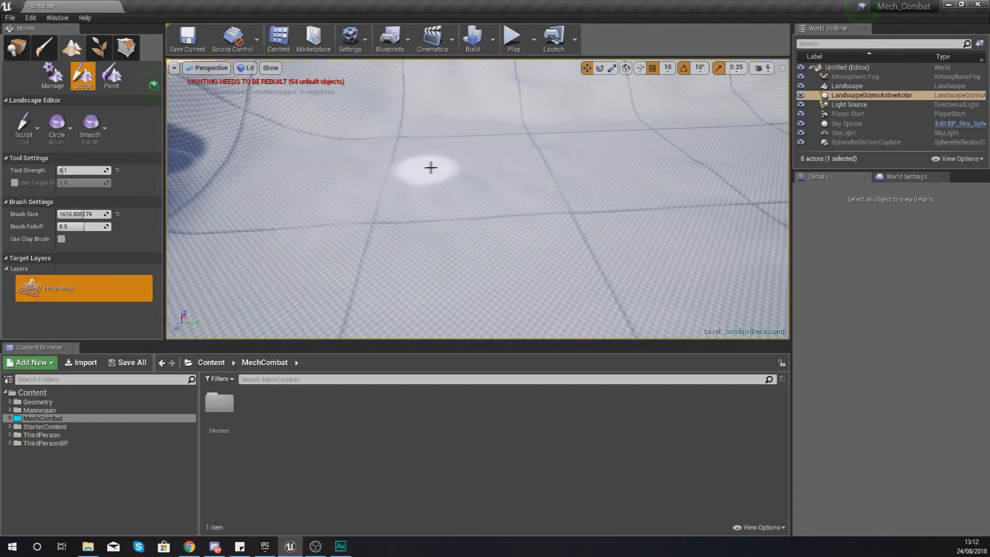
{"action": "mouse_move", "coordinate": [301, 234]}
{"action": "right_mouse_down"}
{"action": "mouse_move", "coordinate": [247, 230]}
{"action": "mouse_move", "coordinate": [309, 226]}
{"action": "mouse_move", "coordinate": [443, 170]}
{"action": "mouse_move", "coordinate": [361, 196]}
{"action": "mouse_move", "coordinate": [520, 198]}
{"action": "mouse_move", "coordinate": [613, 217]}
{"action": "mouse_move", "coordinate": [578, 190]}
{"action": "mouse_move", "coordinate": [536, 242]}
{"action": "mouse_move", "coordinate": [531, 199]}
{"action": "right_mouse_up"}
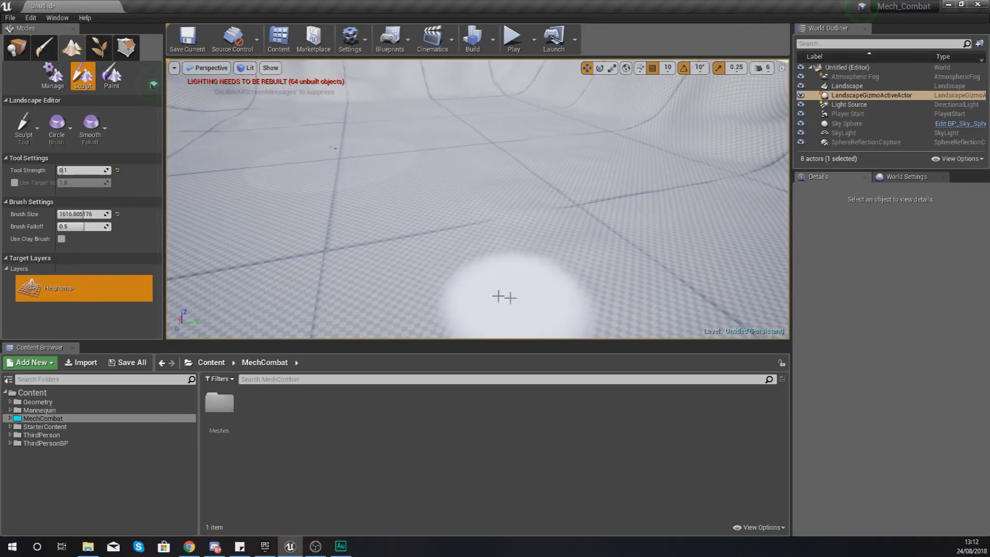
{"action": "mouse_move", "coordinate": [430, 231]}
{"action": "right_mouse_down"}
{"action": "mouse_move", "coordinate": [340, 191]}
{"action": "mouse_move", "coordinate": [299, 188]}
{"action": "mouse_move", "coordinate": [289, 199]}
{"action": "mouse_move", "coordinate": [274, 185]}
{"action": "mouse_move", "coordinate": [247, 217]}
{"action": "mouse_move", "coordinate": [201, 207]}
{"action": "right_mouse_up"}
{"action": "right_click_drag", "start_coordinate": [443, 190], "coordinate": [554, 194]}
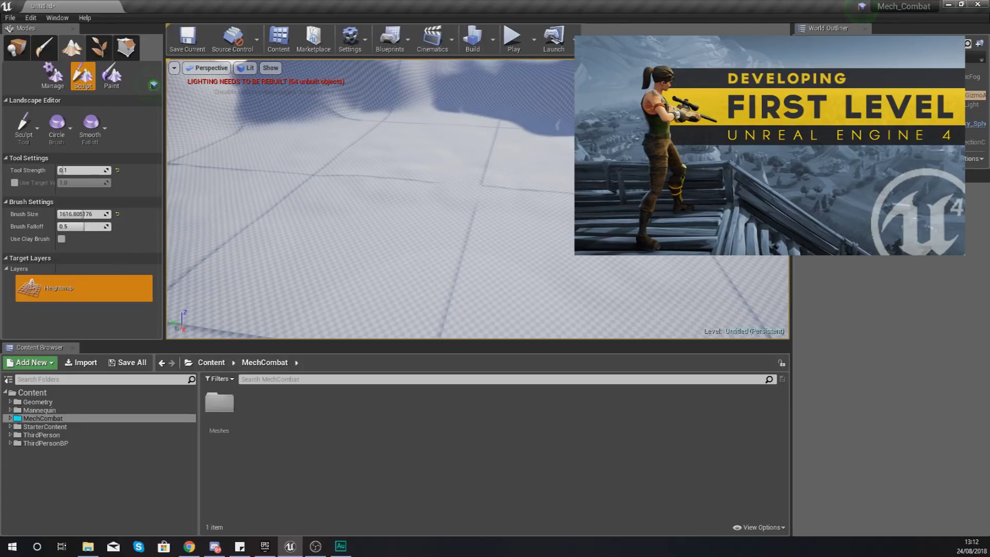
{"action": "right_click_drag", "start_coordinate": [349, 195], "coordinate": [424, 193]}
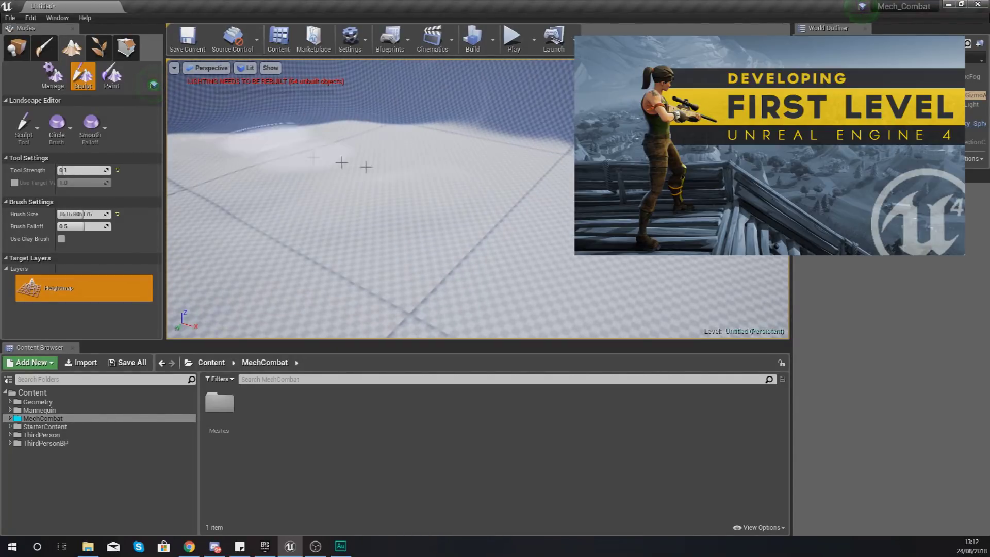
{"action": "right_click_drag", "start_coordinate": [318, 243], "coordinate": [553, 258]}
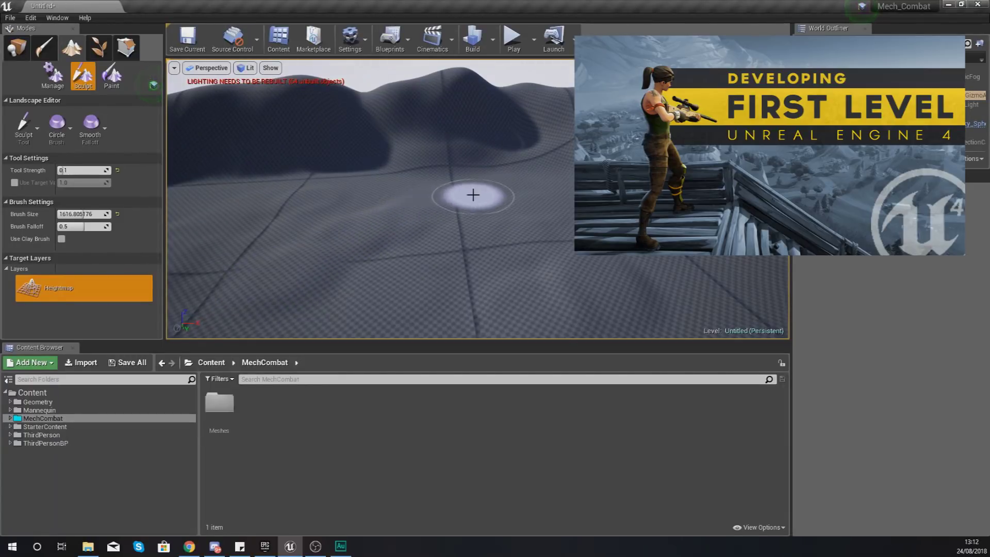
Play the level briefly from inside the valley, make the character jump, and stop the session
{"action": "right_click_drag", "start_coordinate": [567, 229], "coordinate": [779, 227]}
{"action": "key", "text": "w"}
{"action": "right_click_drag", "start_coordinate": [469, 155], "coordinate": [479, 158]}
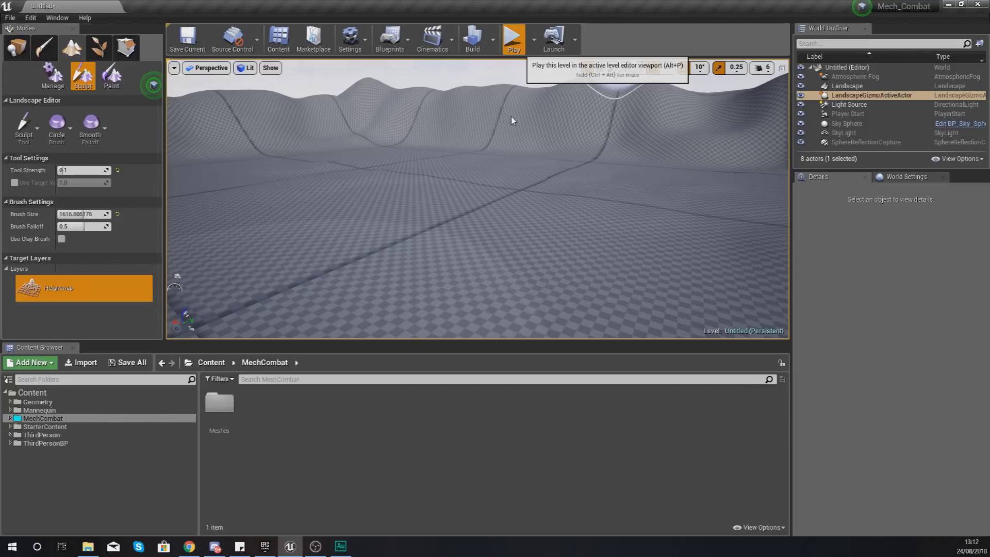
{"action": "key", "text": "alt+p"}
{"action": "key", "text": "space"}
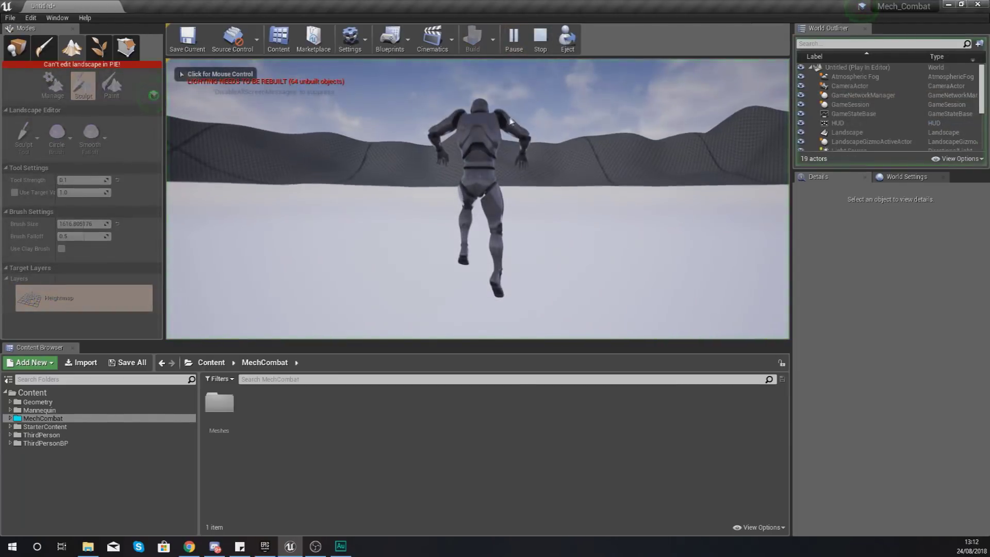
{"action": "key", "text": "Escape"}
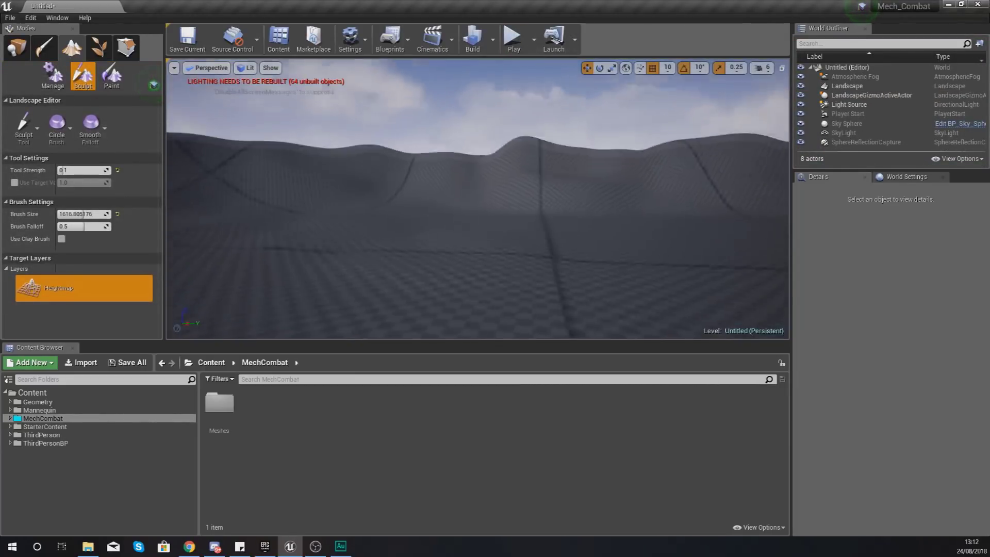
Leave landscape editing and raise the Player Start above the terrain to a Z location of about 202
{"action": "mouse_move", "coordinate": [478, 199]}
{"action": "right_mouse_down"}
{"action": "mouse_move", "coordinate": [469, 210]}
{"action": "mouse_move", "coordinate": [482, 230]}
{"action": "mouse_move", "coordinate": [456, 243]}
{"action": "mouse_move", "coordinate": [448, 268]}
{"action": "mouse_move", "coordinate": [456, 258]}
{"action": "mouse_move", "coordinate": [361, 253]}
{"action": "mouse_move", "coordinate": [454, 260]}
{"action": "mouse_move", "coordinate": [505, 177]}
{"action": "right_mouse_up"}
{"action": "key", "text": "w"}
{"action": "key", "text": "w"}
{"action": "key", "text": "s"}
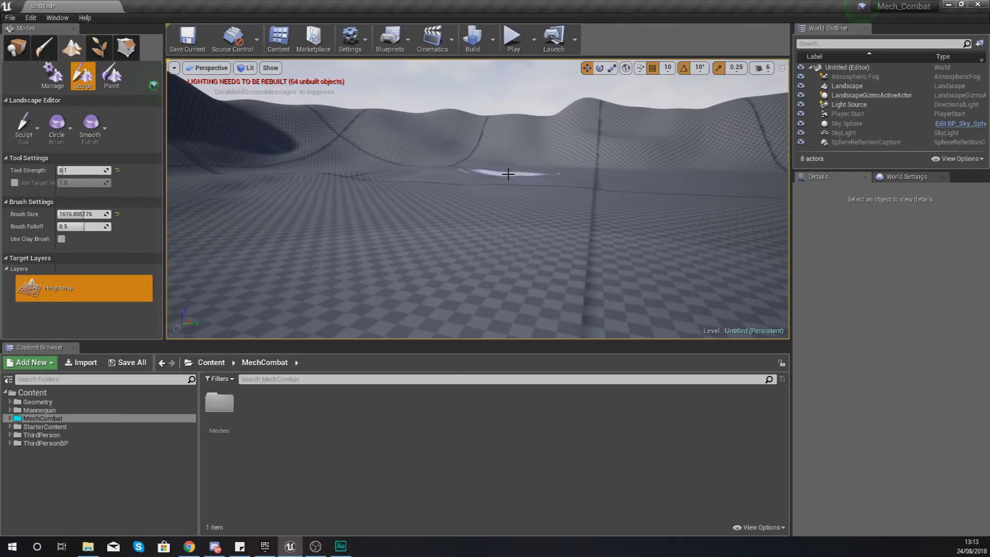
{"action": "key", "text": "q"}
{"action": "mouse_move", "coordinate": [339, 188]}
{"action": "right_mouse_down"}
{"action": "mouse_move", "coordinate": [340, 199]}
{"action": "mouse_move", "coordinate": [325, 193]}
{"action": "mouse_move", "coordinate": [394, 205]}
{"action": "right_mouse_up"}
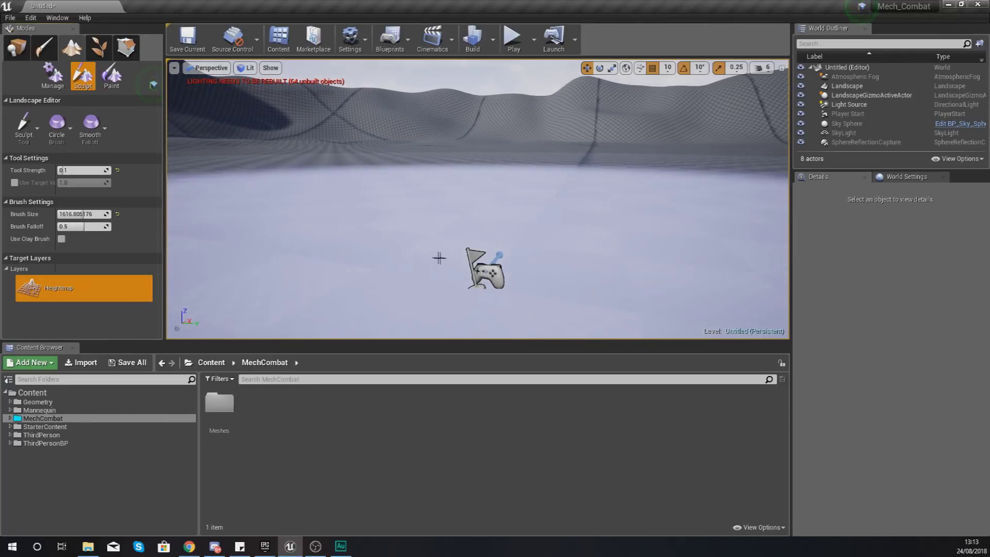
{"action": "left_click", "coordinate": [17, 54]}
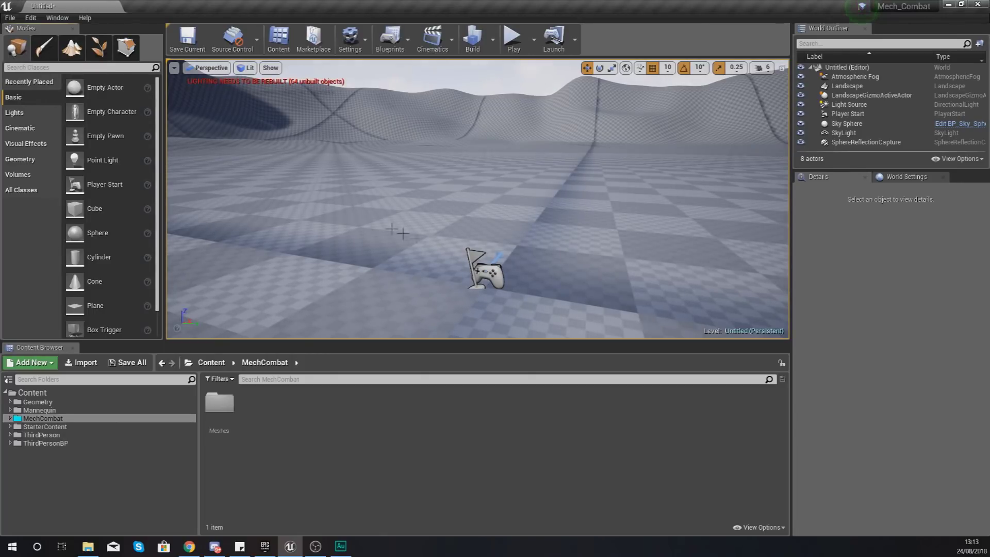
{"action": "left_click", "coordinate": [477, 267]}
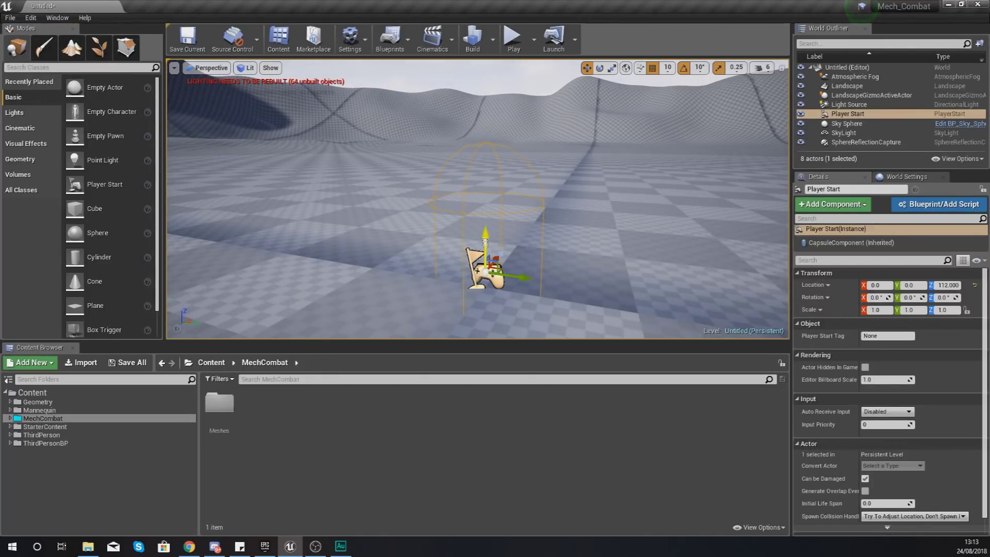
{"action": "left_click_drag", "start_coordinate": [485, 180], "coordinate": [485, 121]}
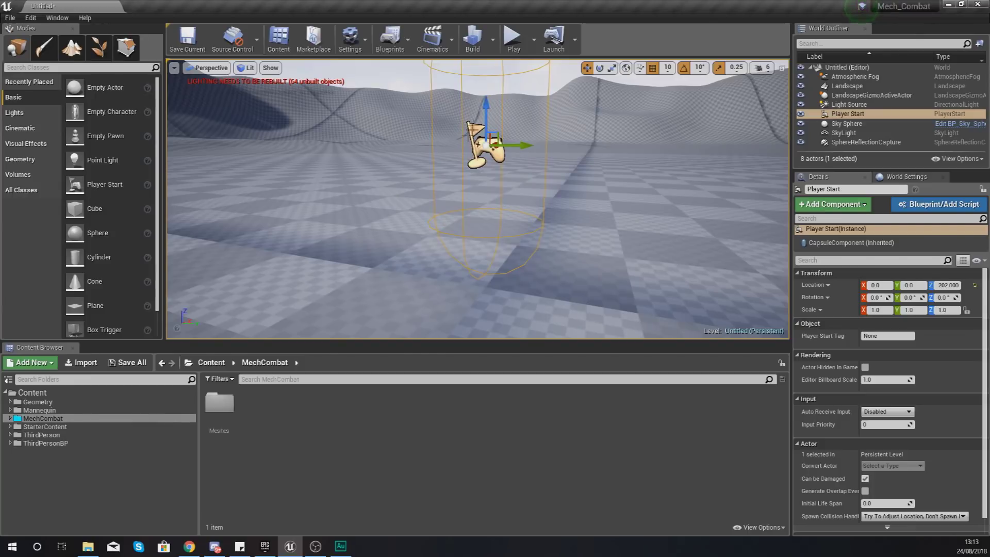
Play the level, run and jump the character across the valley floor to test the terrain, and stop the session
{"action": "left_click", "coordinate": [513, 37]}
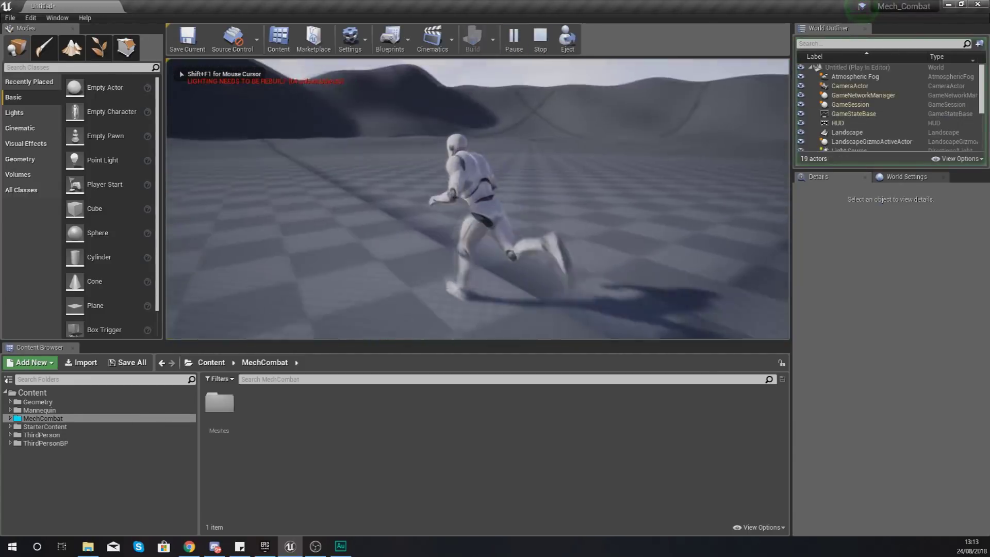
{"action": "key", "text": "w"}
{"action": "key", "text": "space"}
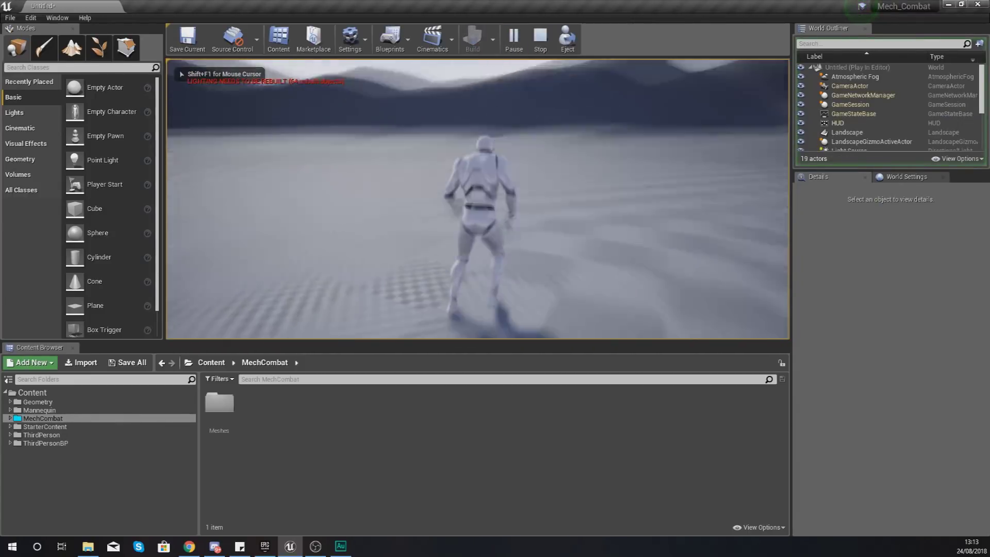
{"action": "key", "text": "w"}
{"action": "key", "text": "space"}
{"action": "key", "text": "space"}
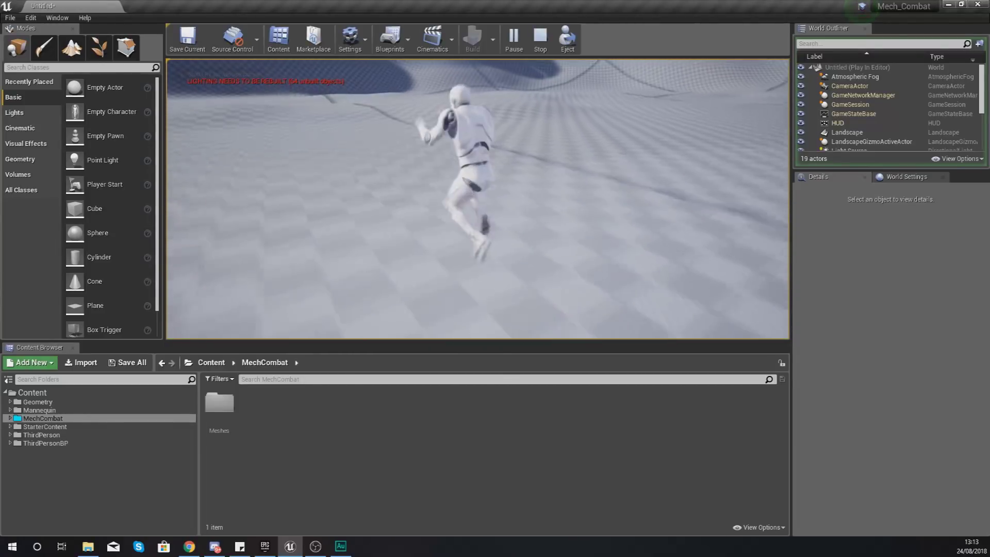
{"action": "key", "text": "w"}
{"action": "key", "text": "space"}
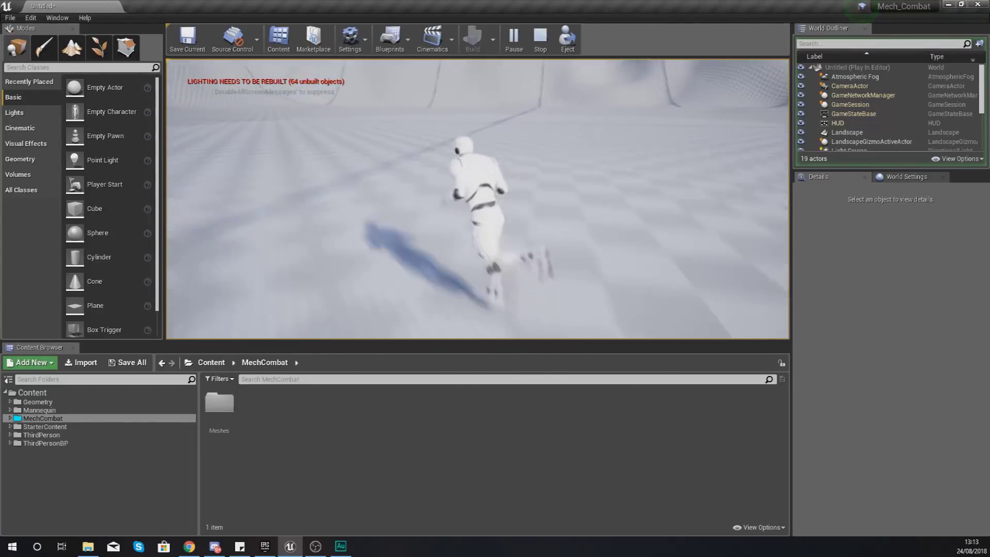
{"action": "key", "text": "w"}
{"action": "key", "text": "space"}
{"action": "key", "text": "space"}
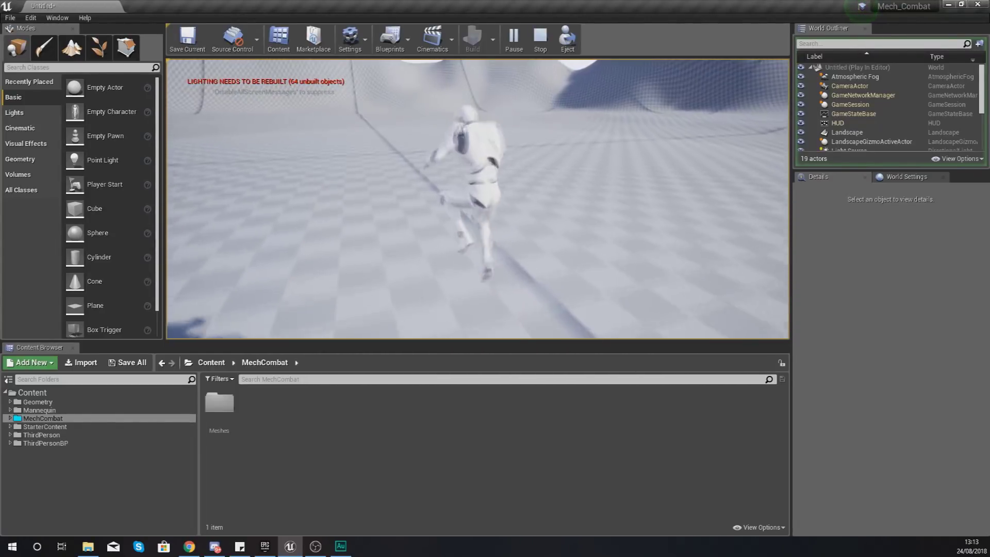
{"action": "key", "text": "w"}
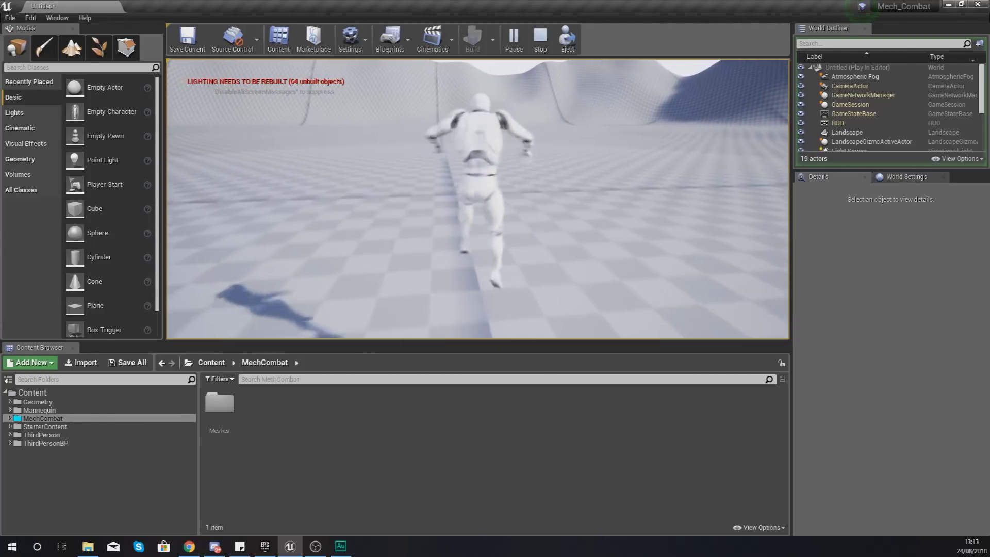
{"action": "key", "text": "w"}
{"action": "key", "text": "space"}
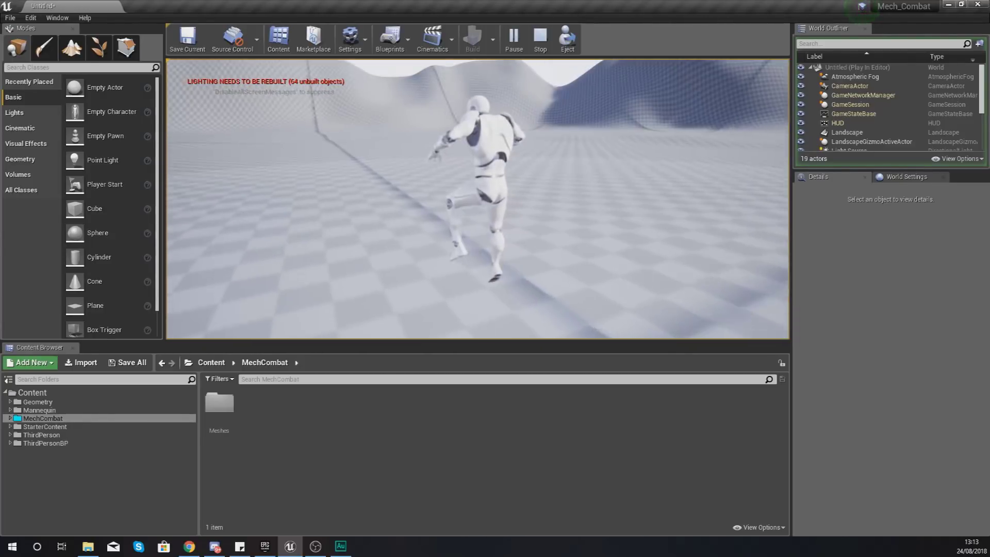
{"action": "key", "text": "w"}
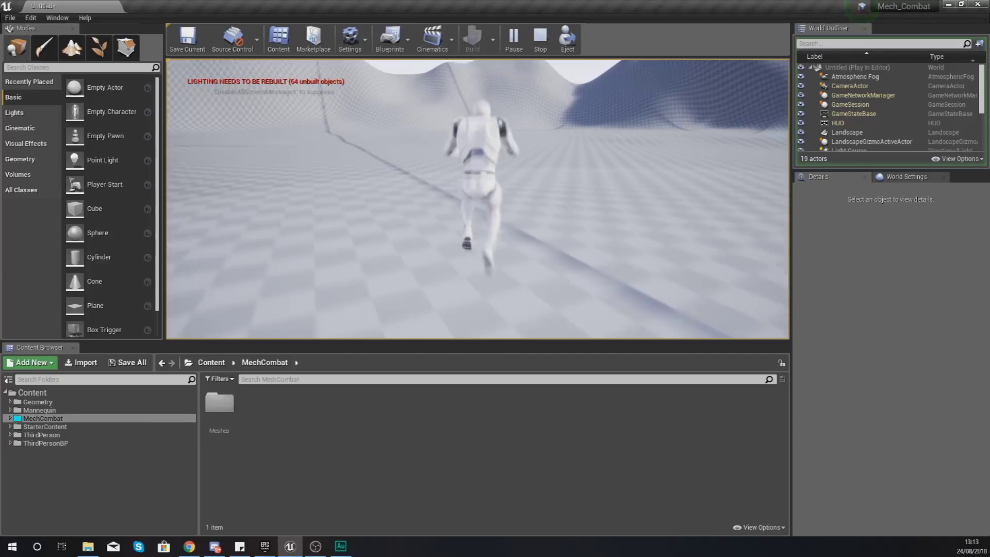
{"action": "key", "text": "w"}
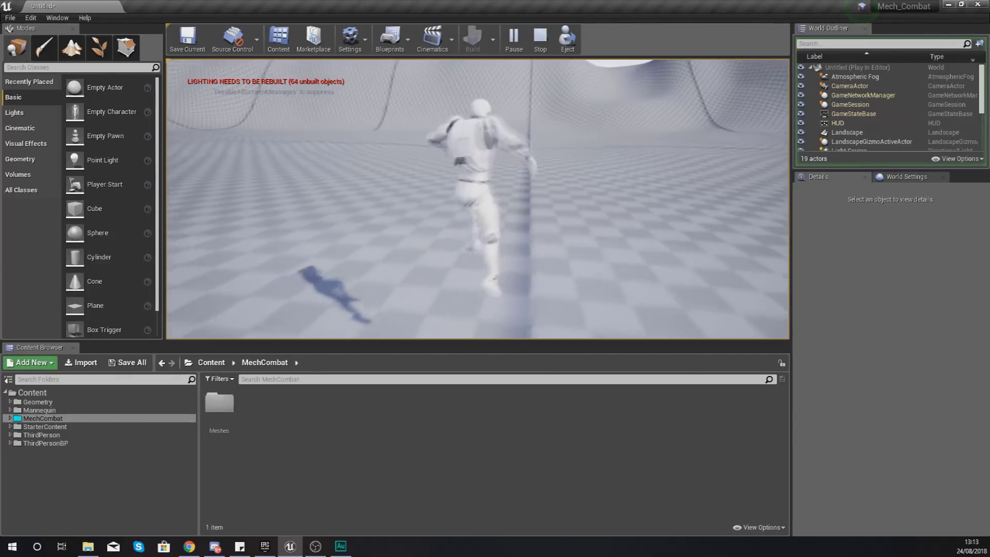
{"action": "key", "text": "w"}
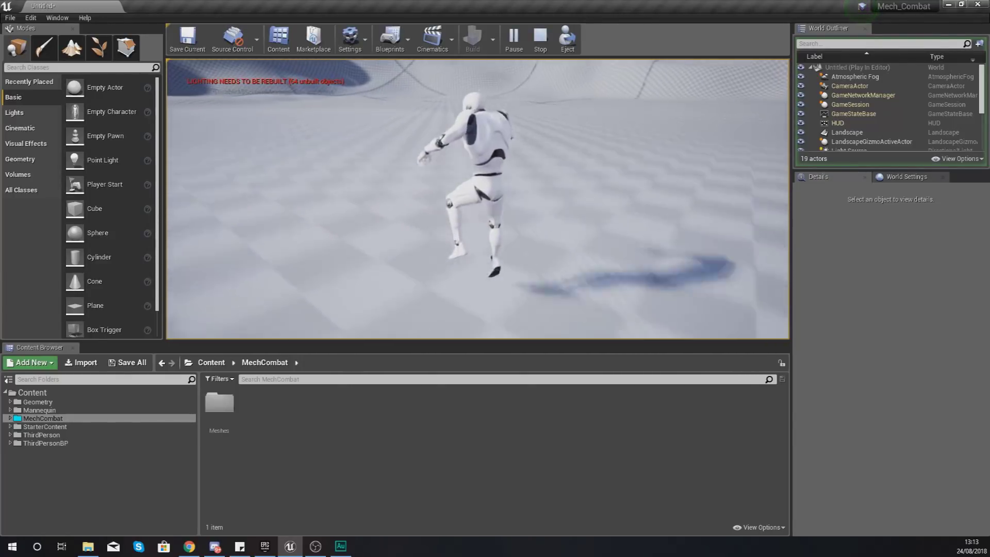
{"action": "key", "text": "w"}
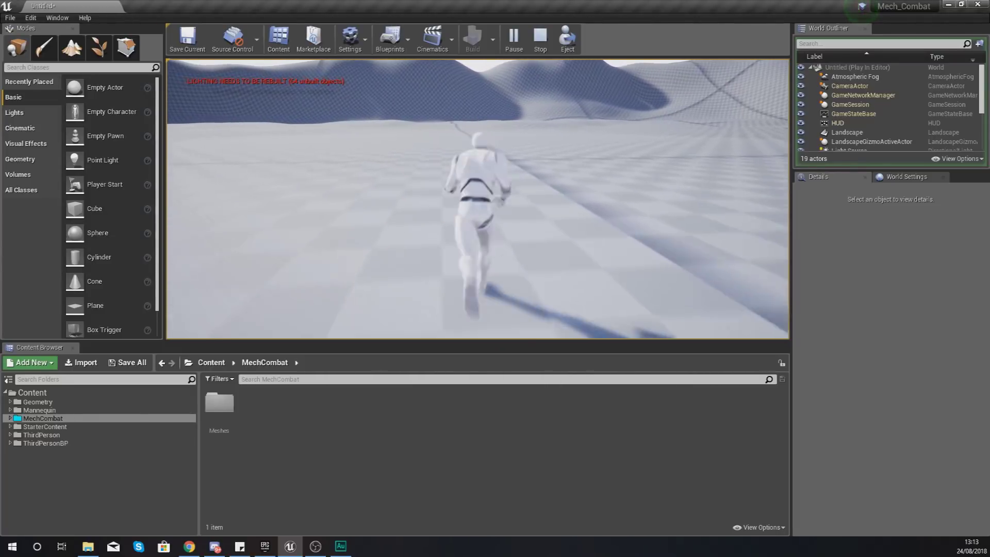
{"action": "key", "text": "w"}
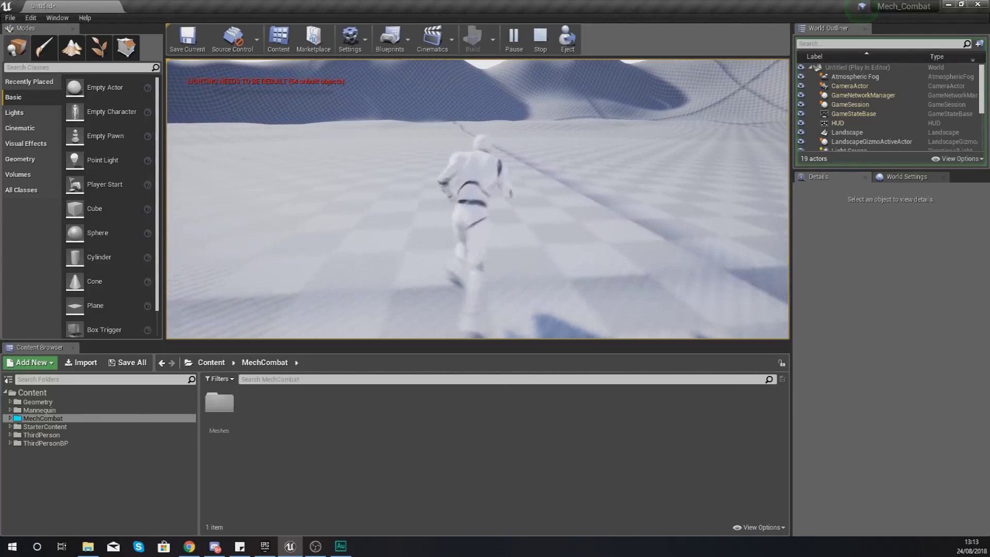
{"action": "key", "text": "Escape"}
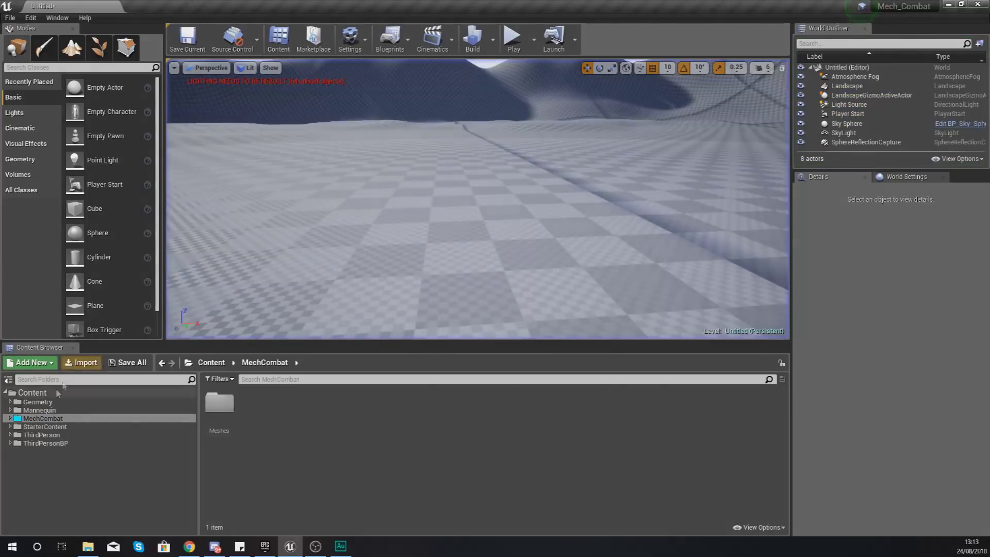
Create a new folder named Materials inside the MechCombat content folder
{"action": "left_click", "coordinate": [16, 419]}
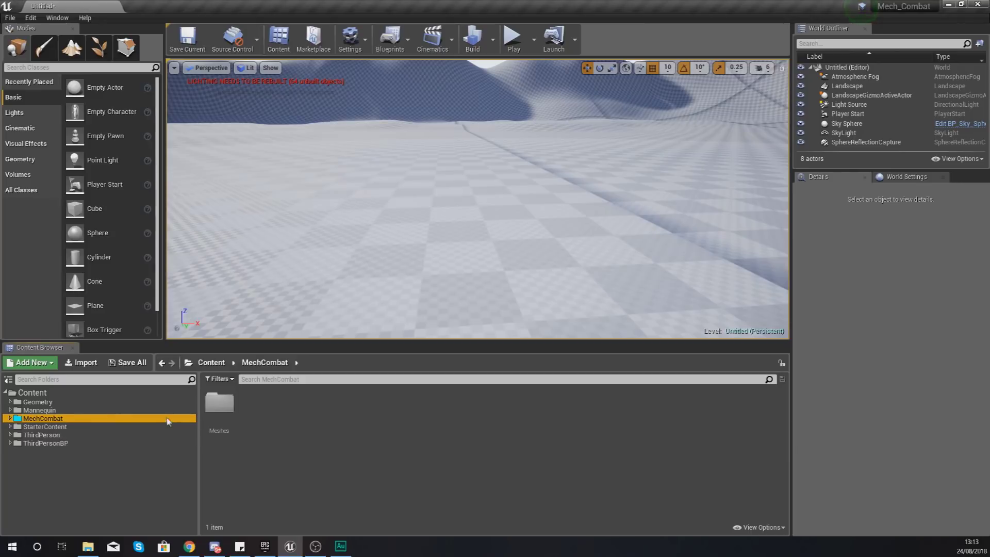
{"action": "right_click", "coordinate": [253, 428]}
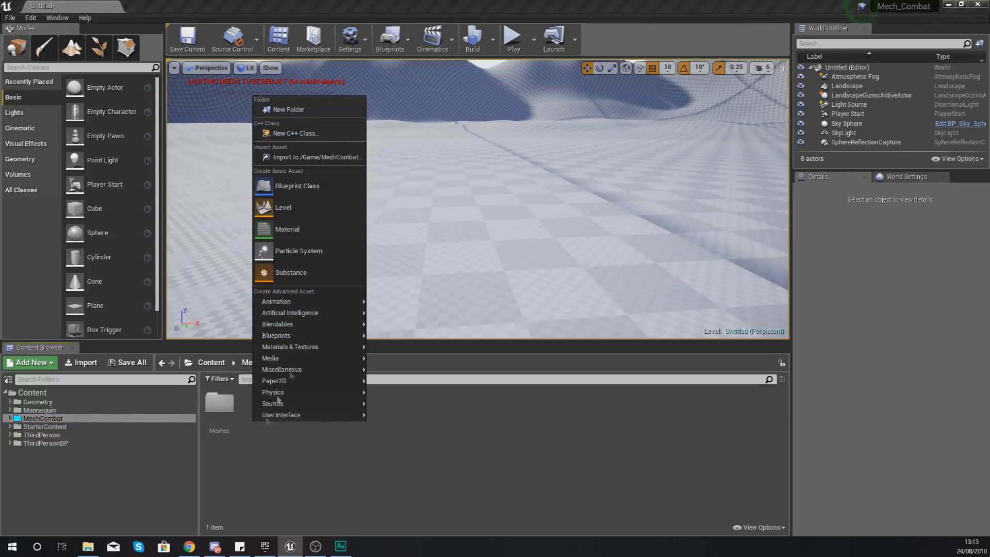
{"action": "left_click", "coordinate": [284, 109]}
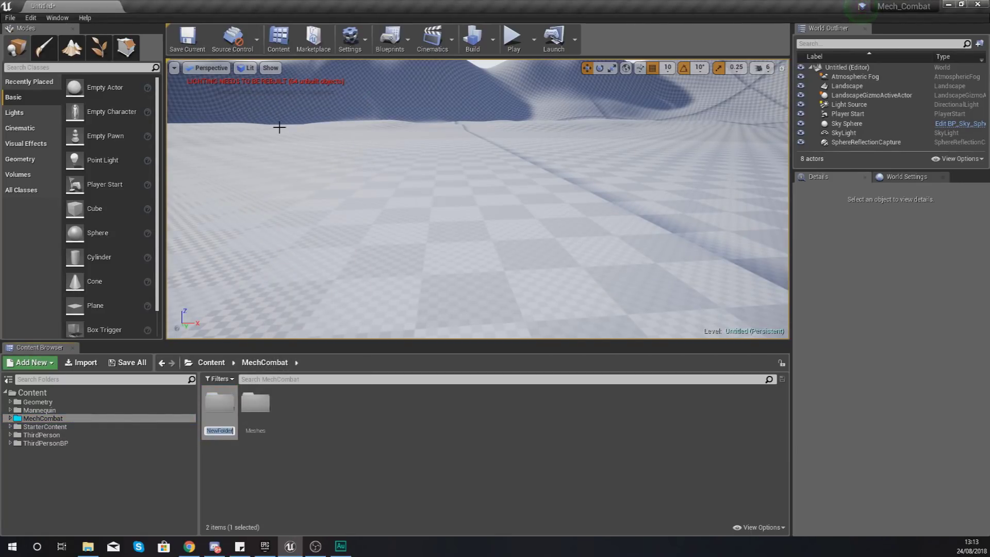
{"action": "type", "text": "Materials"}
{"action": "key", "text": "Return"}
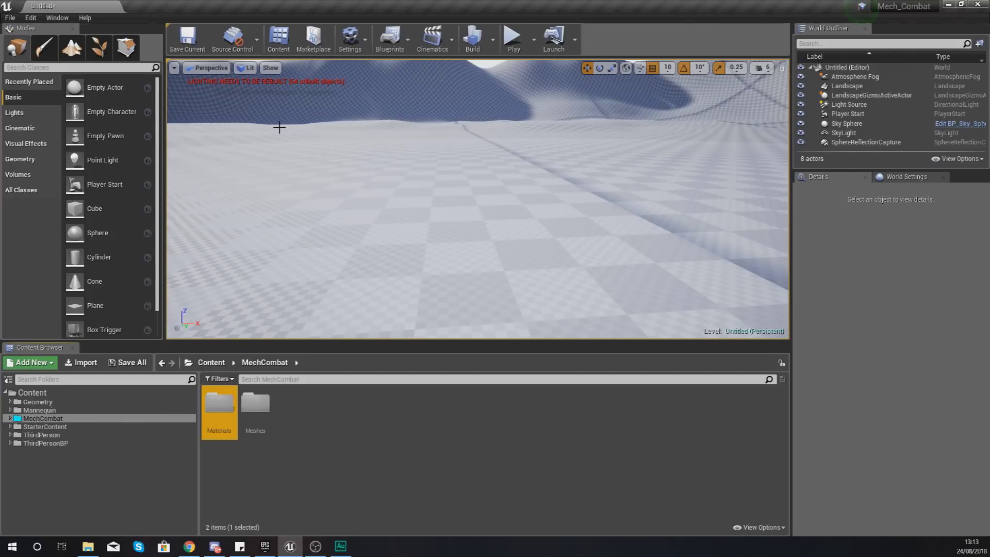
Create a new material named TerrainMaterial inside the Materials folder
{"action": "key", "text": "Return"}
{"action": "right_click", "coordinate": [248, 423]}
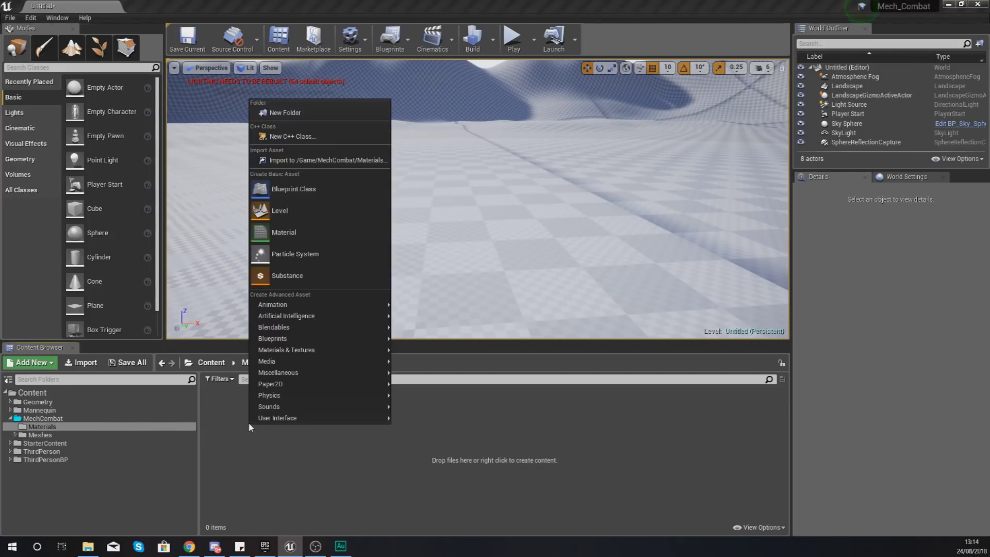
{"action": "mouse_move", "coordinate": [249, 423]}
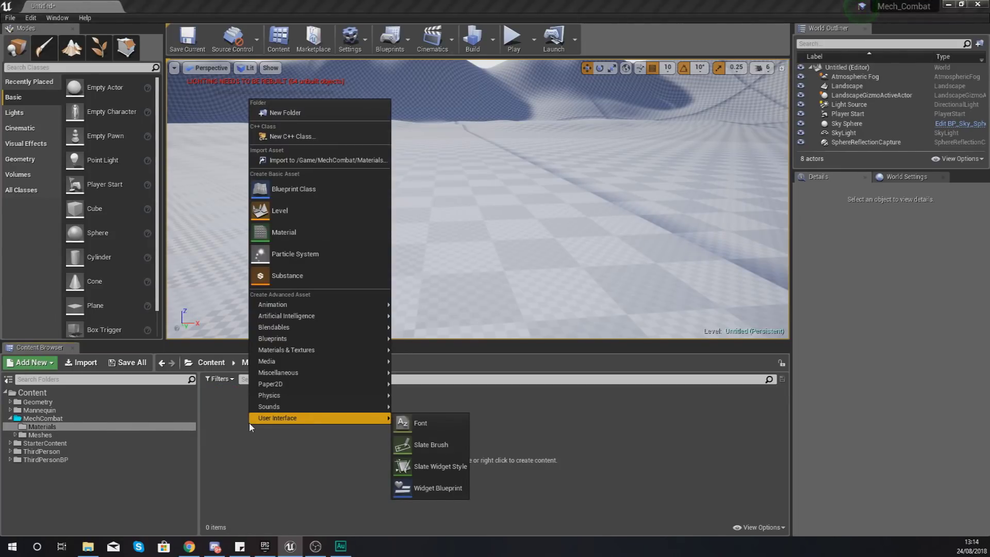
{"action": "left_click", "coordinate": [292, 233]}
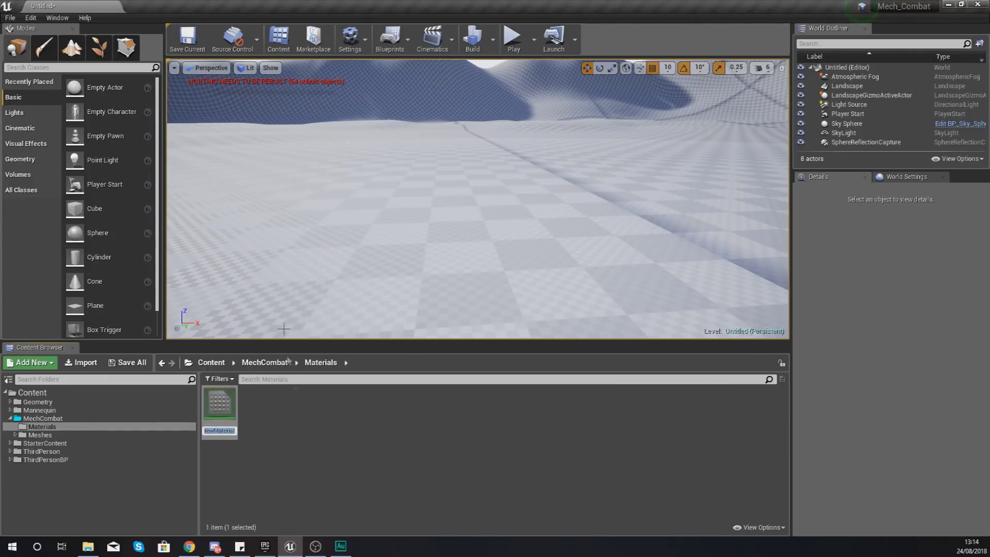
{"action": "type", "text": "TerrainMaterial"}
{"action": "key", "text": "Return"}
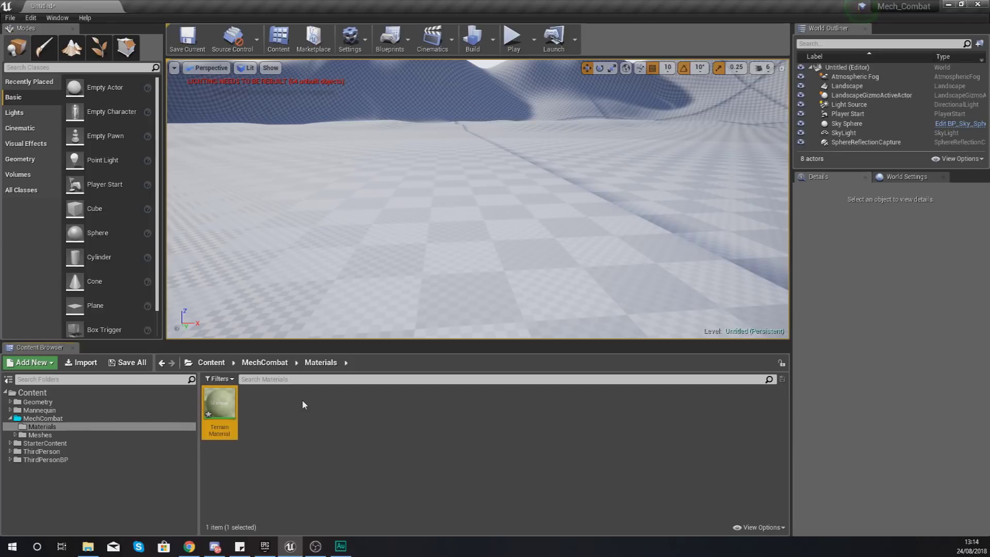
Open TerrainMaterial for editing and add a LandscapeLayerBlend node beside the material's main node
{"action": "double_click", "coordinate": [219, 412]}
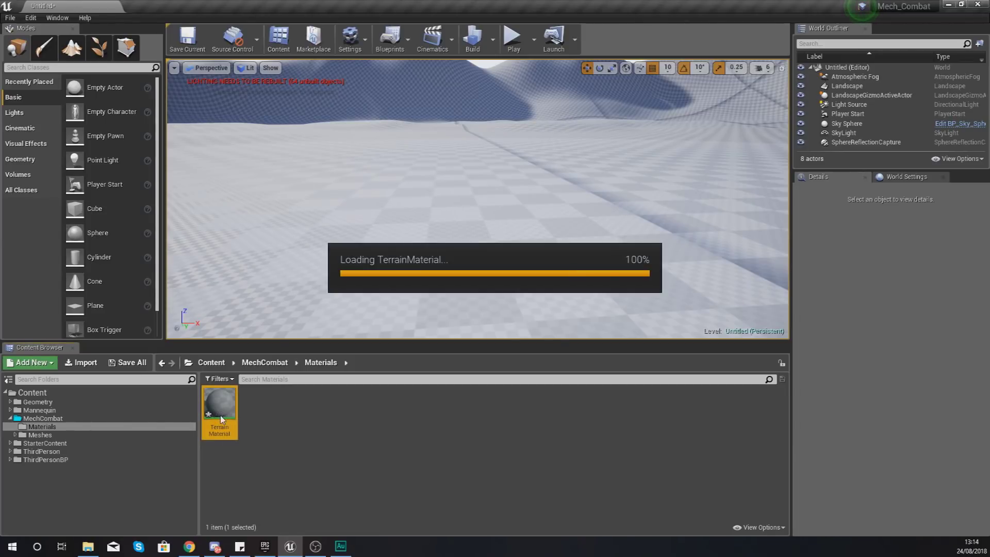
{"action": "right_click_drag", "start_coordinate": [291, 263], "coordinate": [431, 261]}
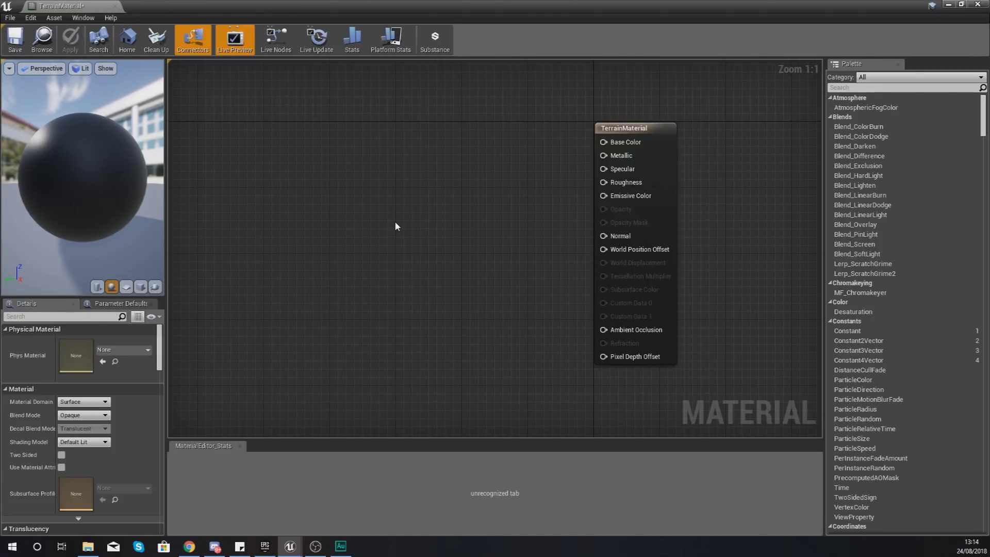
{"action": "right_click", "coordinate": [431, 158]}
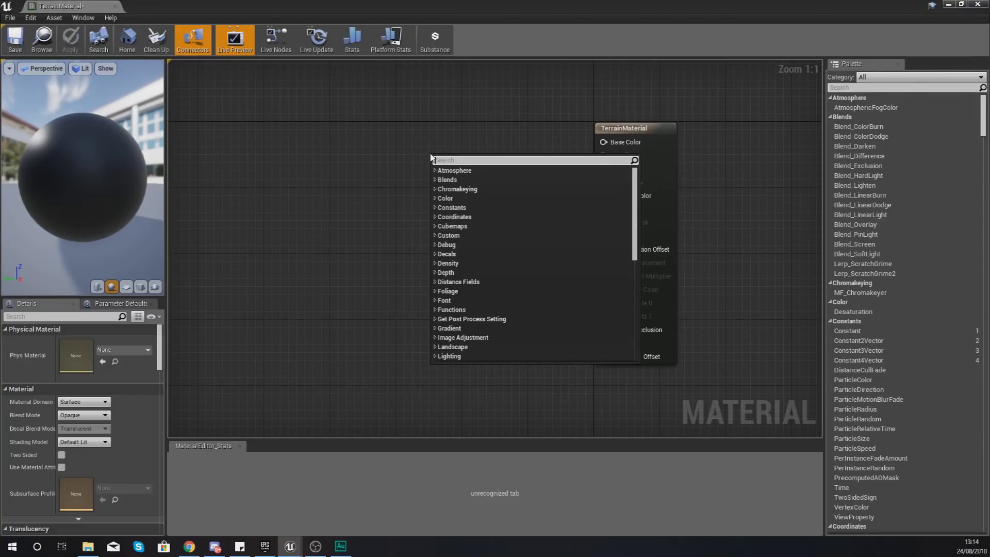
{"action": "left_click", "coordinate": [425, 137]}
{"action": "right_click", "coordinate": [424, 136]}
{"action": "type", "text": "la"}
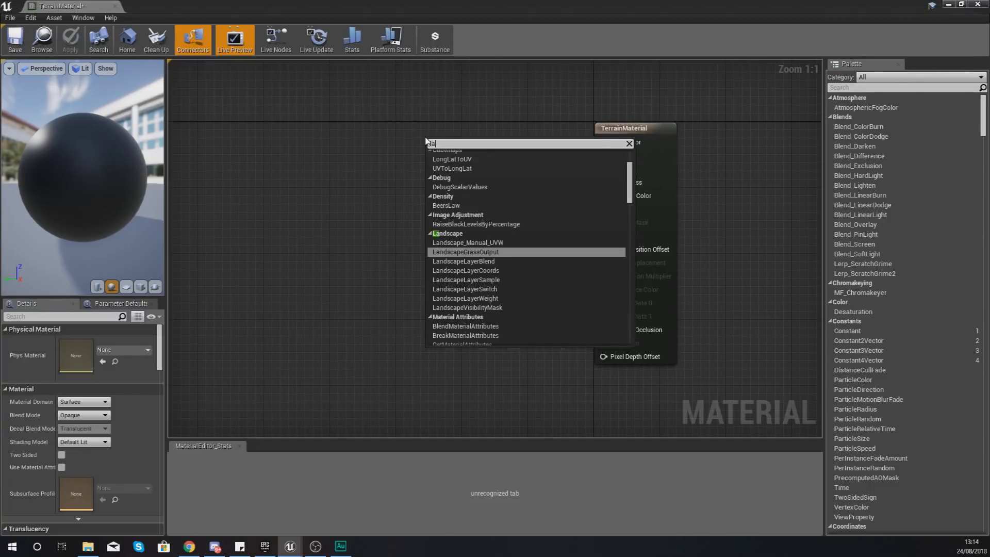
{"action": "type", "text": "nd"}
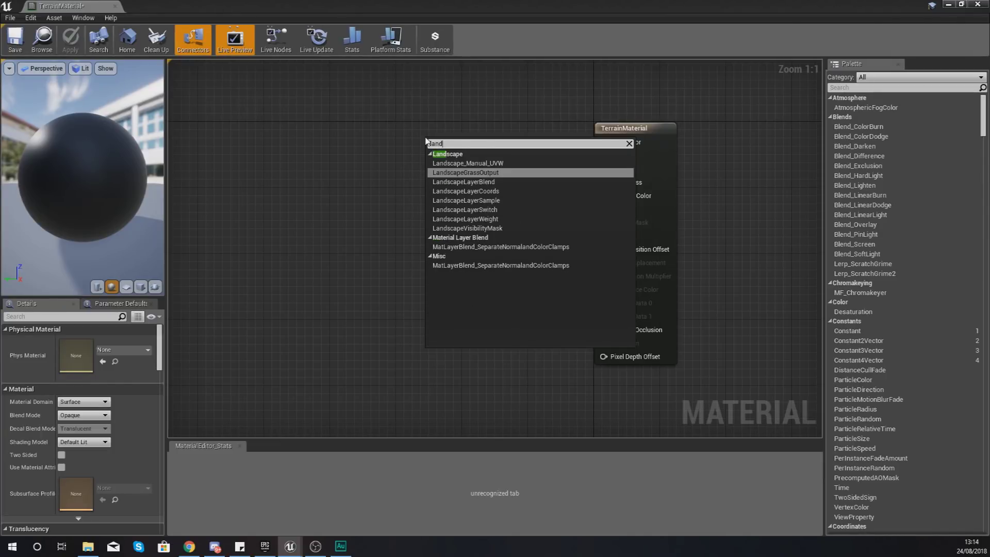
{"action": "left_click", "coordinate": [466, 181]}
{"action": "left_click_drag", "start_coordinate": [446, 162], "coordinate": [417, 172]}
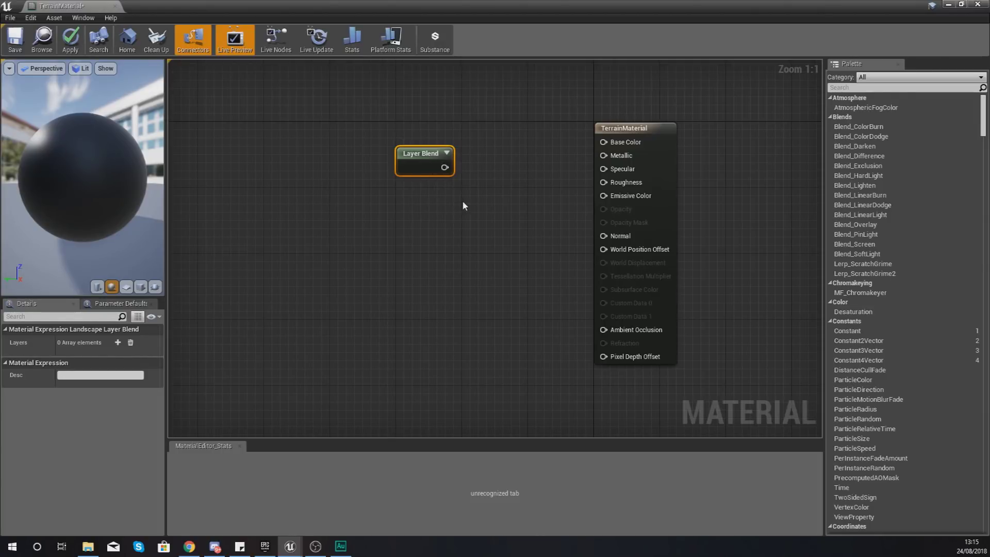
Connect the Layer Blend output to Base Color, line the node up with that input, and add two layers to it
{"action": "left_click_drag", "start_coordinate": [445, 167], "coordinate": [603, 142]}
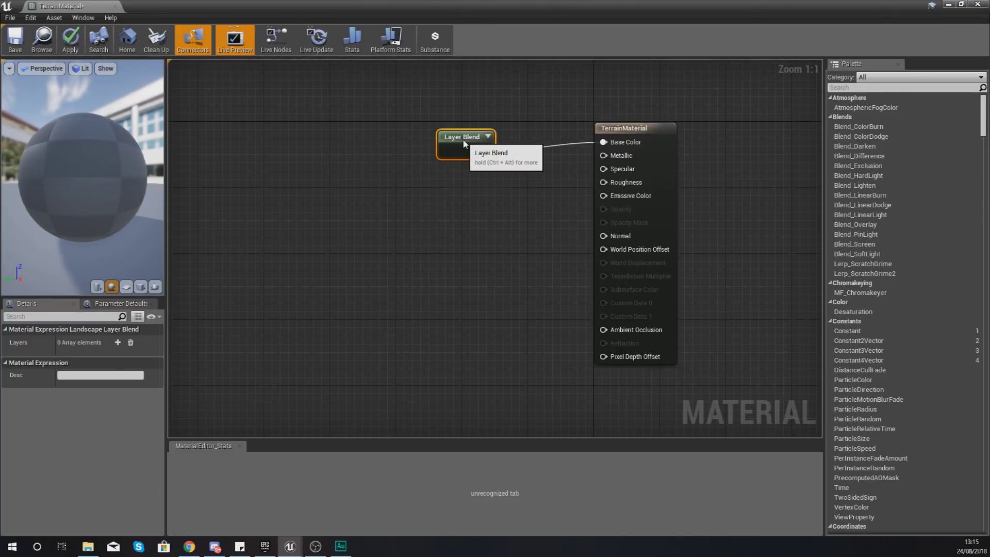
{"action": "left_click_drag", "start_coordinate": [462, 145], "coordinate": [468, 142]}
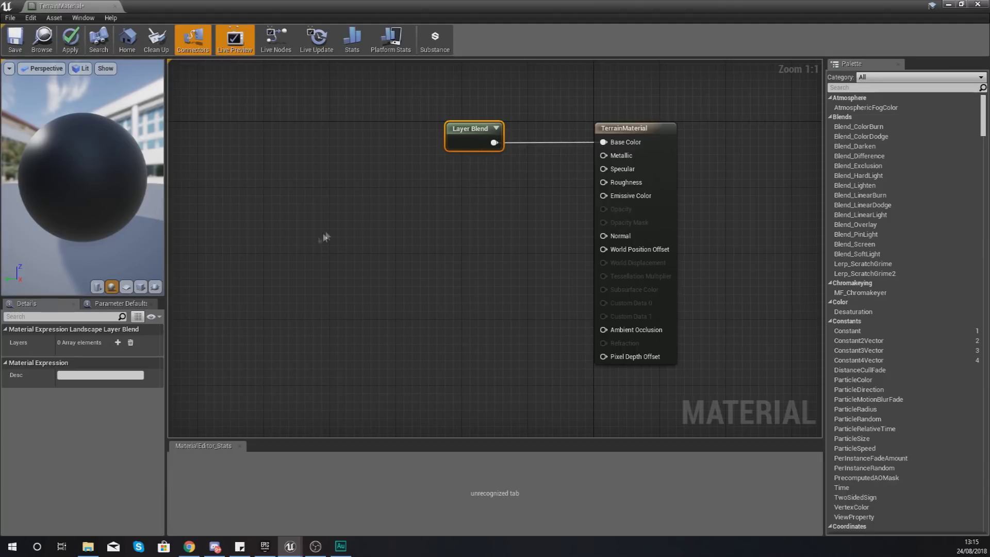
{"action": "left_click", "coordinate": [118, 343]}
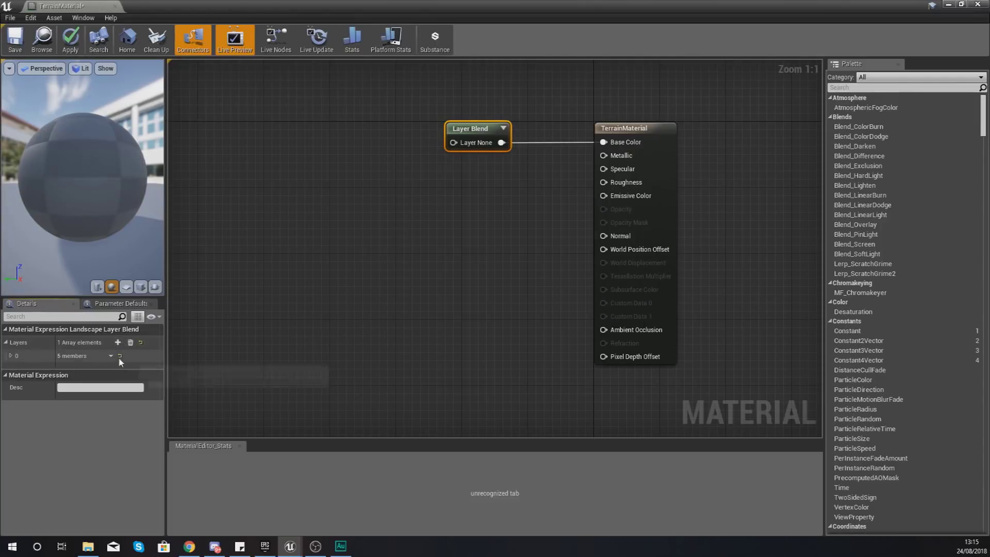
{"action": "left_click", "coordinate": [118, 343]}
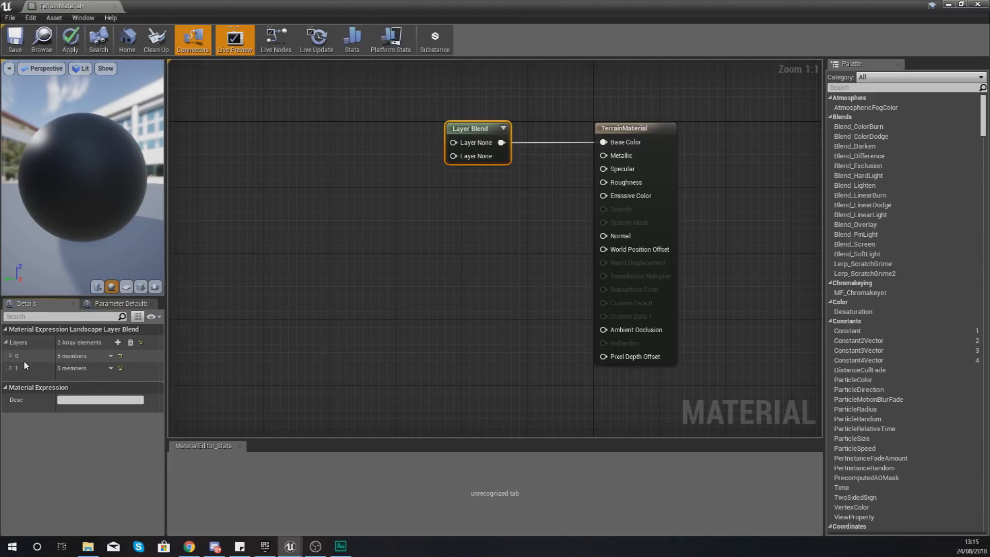
Inspect the settings of both Layer Blend layers and name layer 0 Grass
{"action": "left_click", "coordinate": [10, 356]}
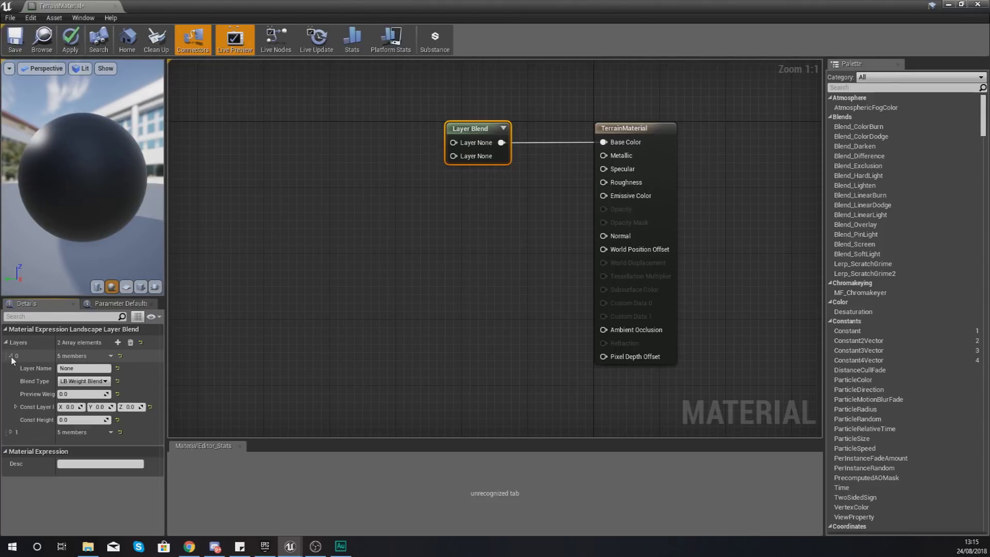
{"action": "left_click", "coordinate": [10, 356]}
{"action": "left_click", "coordinate": [11, 368]}
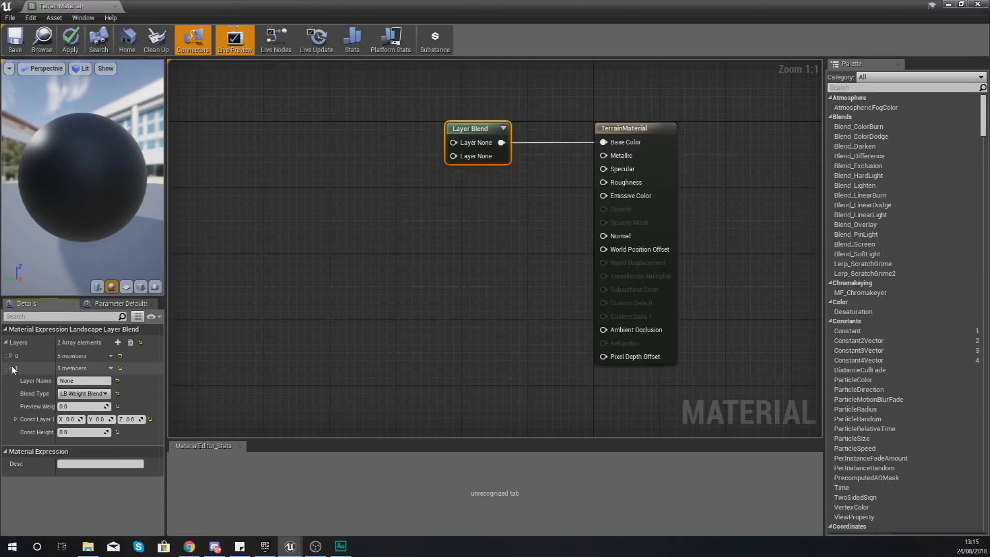
{"action": "left_click", "coordinate": [12, 368]}
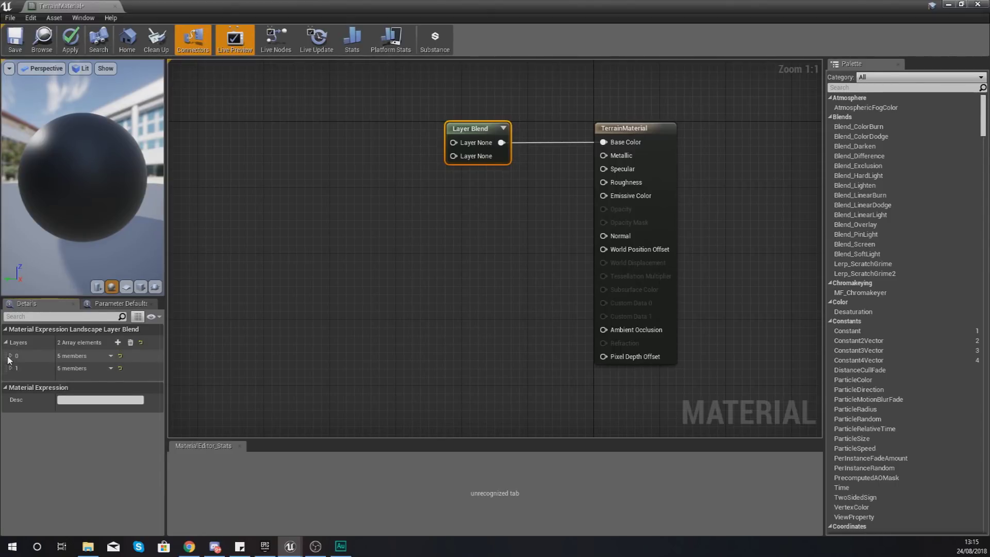
{"action": "left_click", "coordinate": [11, 356]}
{"action": "left_click", "coordinate": [70, 368]}
{"action": "type", "text": "Grass"}
{"action": "key", "text": "Return"}
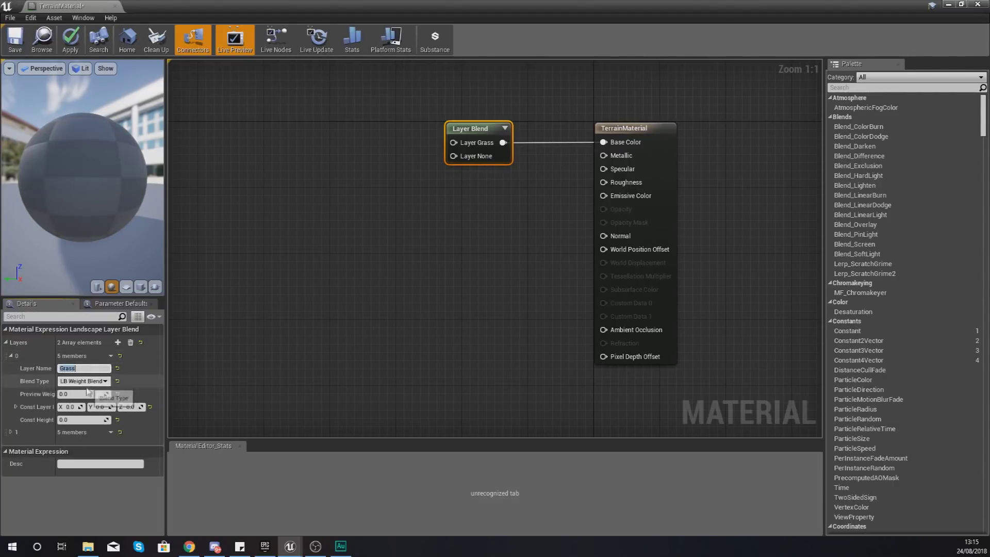
Name layer 1 of the Layer Blend node Rock
{"action": "left_click", "coordinate": [11, 355]}
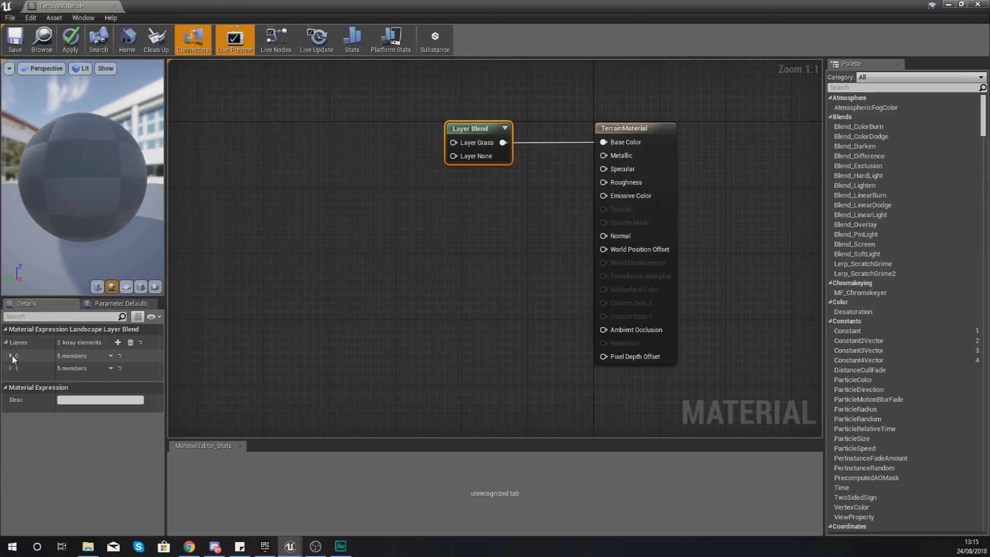
{"action": "left_click", "coordinate": [10, 369]}
{"action": "left_click", "coordinate": [94, 380]}
{"action": "type", "text": "R"}
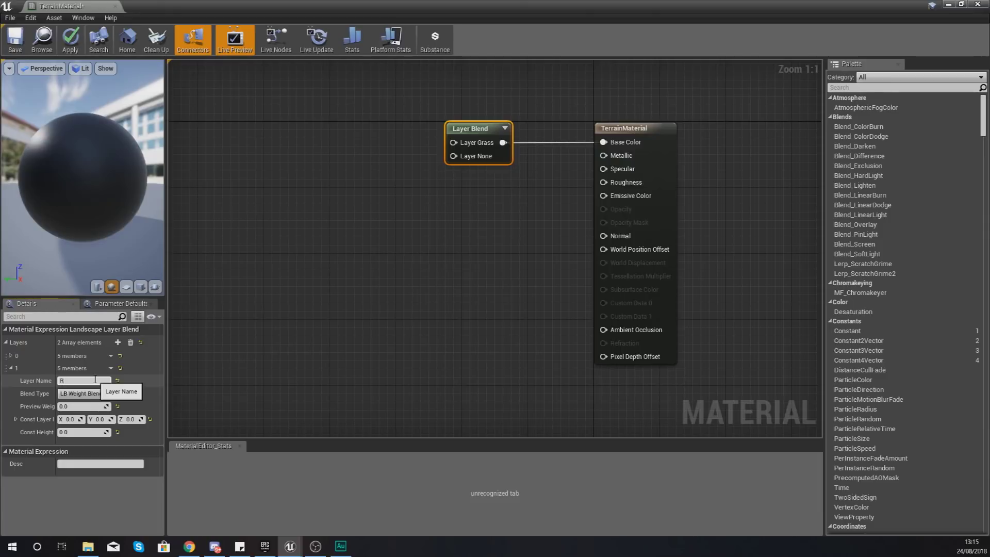
{"action": "type", "text": "ock"}
{"action": "key", "text": "Return"}
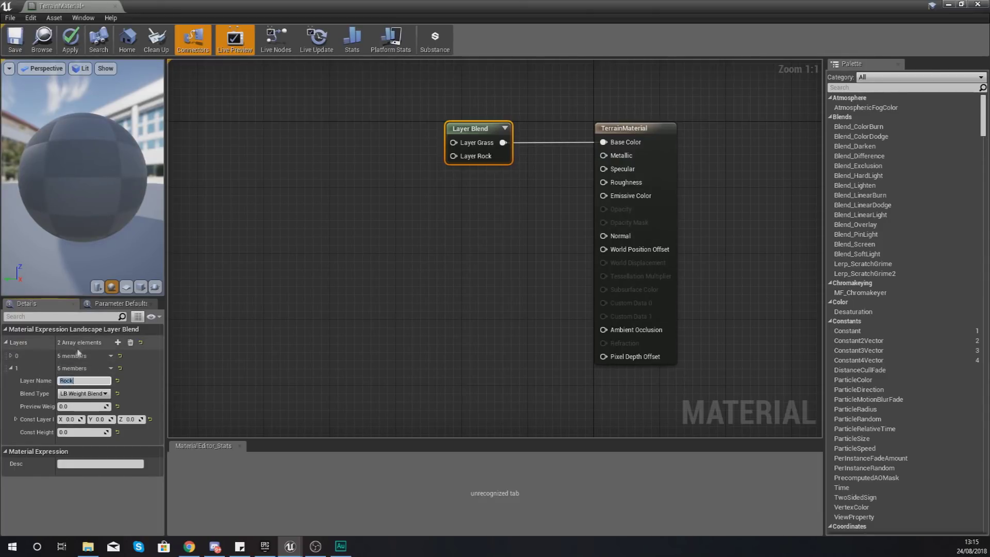
{"action": "left_click", "coordinate": [11, 368]}
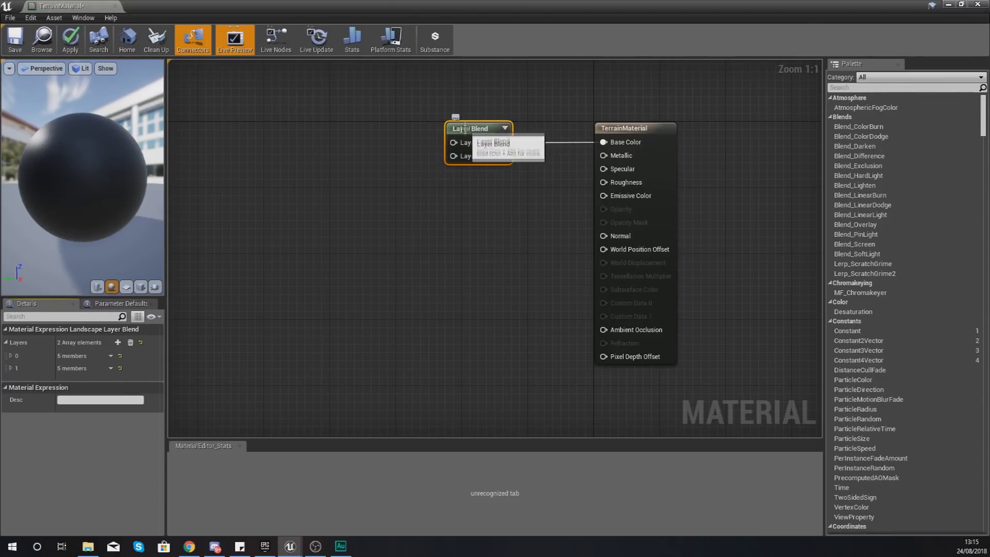
Add a Constant3Vector node and place it beside the Layer Blend node's inputs
{"action": "left_click", "coordinate": [447, 159]}
{"action": "right_click", "coordinate": [395, 159]}
{"action": "left_click", "coordinate": [399, 212]}
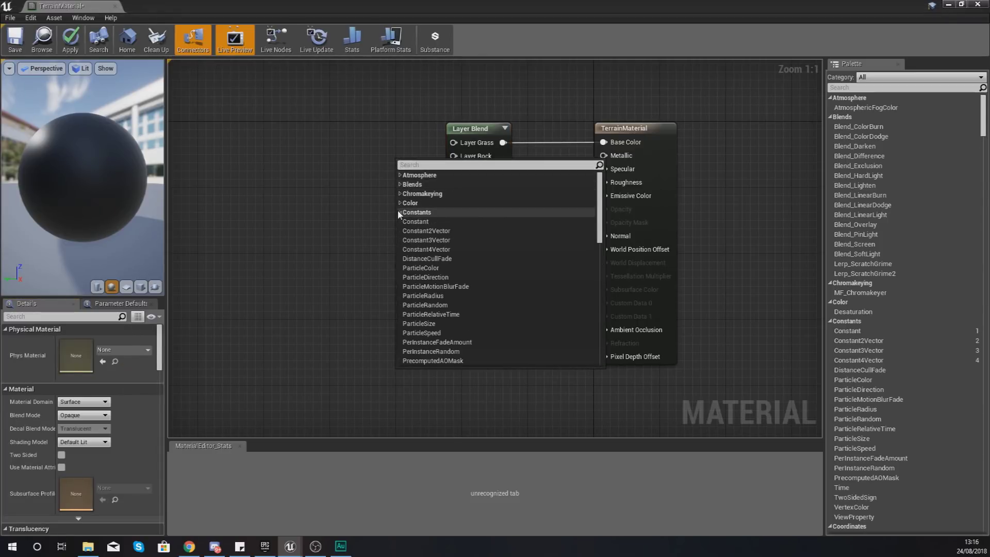
{"action": "left_click", "coordinate": [399, 212]}
{"action": "right_click", "coordinate": [371, 171]}
{"action": "right_click", "coordinate": [371, 171]}
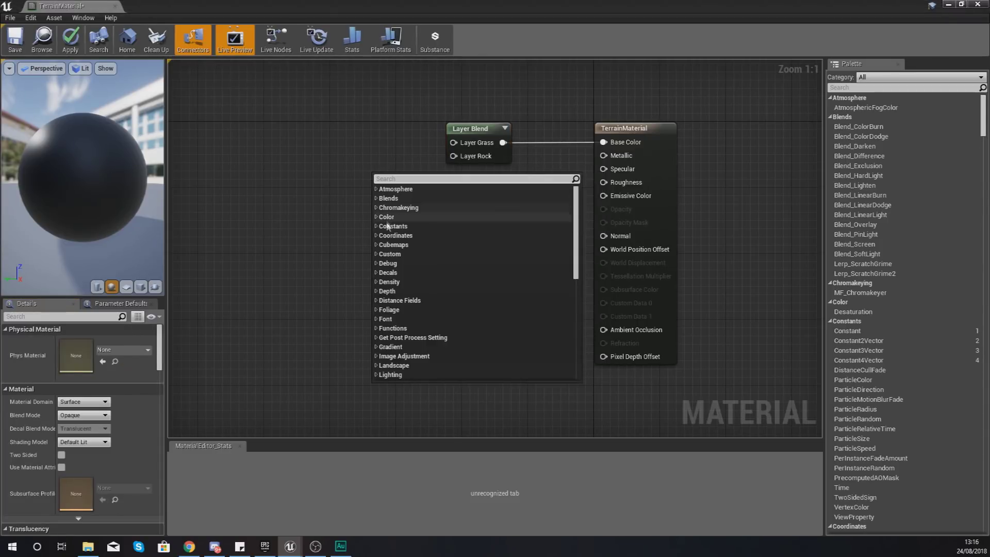
{"action": "left_click", "coordinate": [380, 227]}
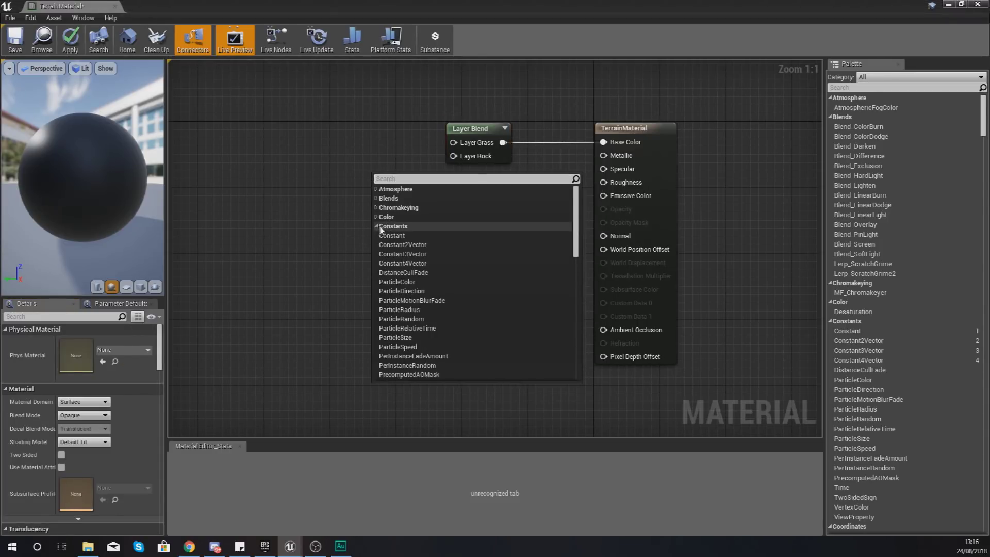
{"action": "left_click", "coordinate": [413, 254]}
{"action": "left_click_drag", "start_coordinate": [430, 232], "coordinate": [356, 165]}
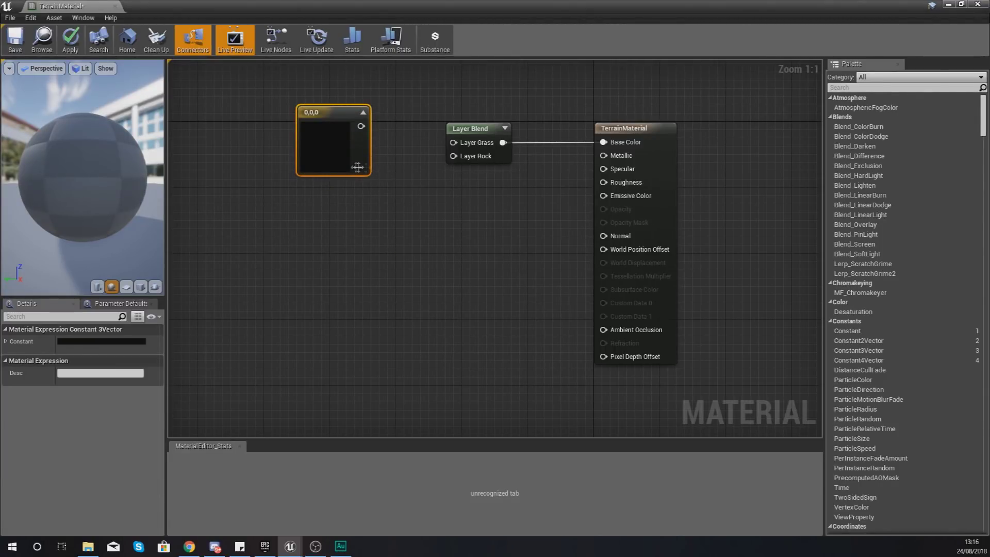
Duplicate the color constant, connect the copy to Layer Rock and the original to Layer Grass, and leave the original selected
{"action": "key", "text": "ctrl+w"}
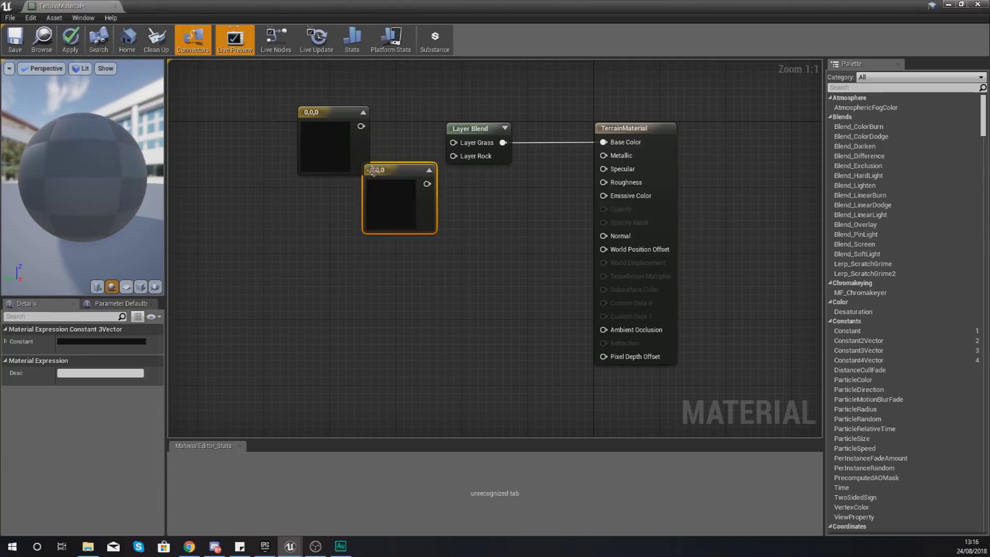
{"action": "left_click_drag", "start_coordinate": [390, 185], "coordinate": [453, 156]}
{"action": "left_click", "coordinate": [351, 184]}
{"action": "left_click_drag", "start_coordinate": [360, 127], "coordinate": [453, 143]}
{"action": "left_click", "coordinate": [331, 132]}
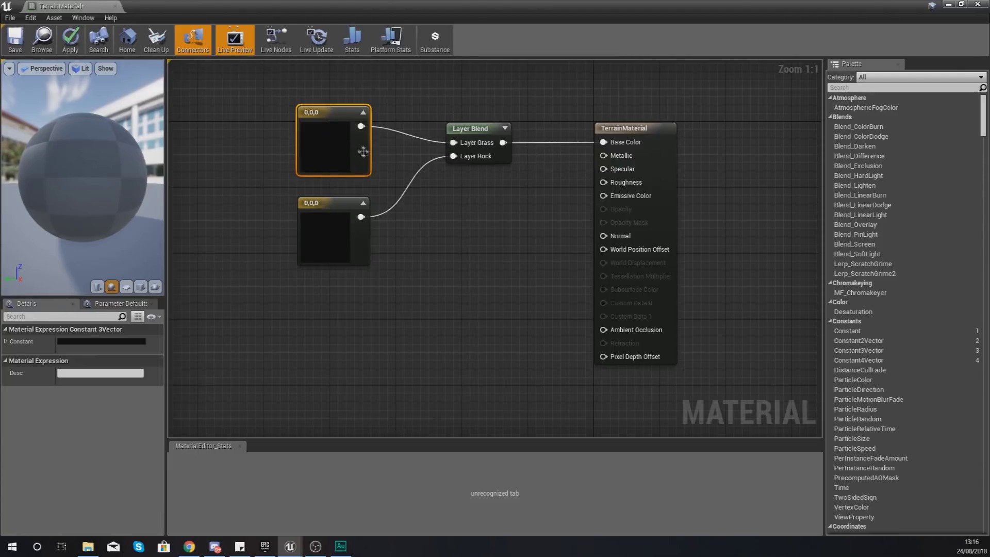
{"action": "left_click", "coordinate": [136, 341]}
{"action": "left_click_drag", "start_coordinate": [177, 345], "coordinate": [192, 366]}
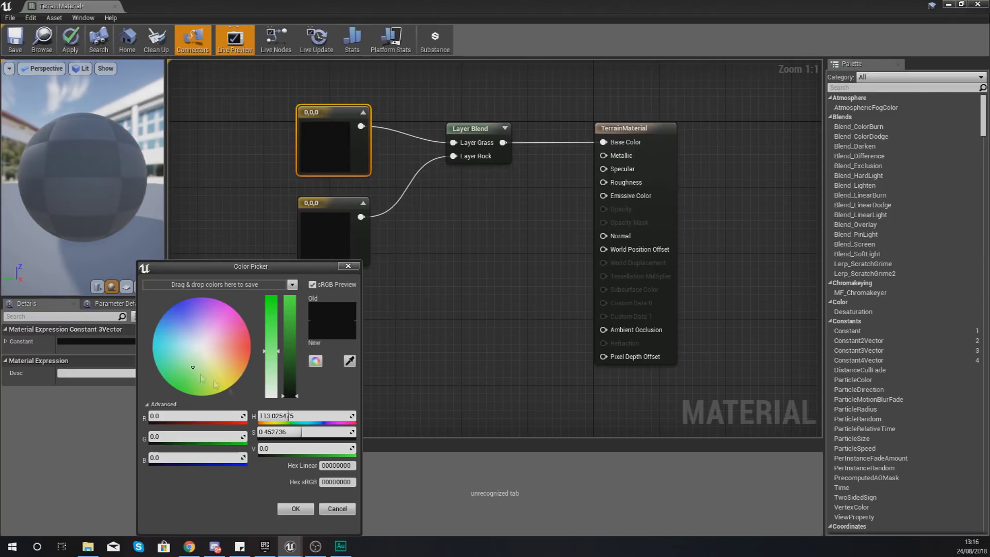
{"action": "left_click", "coordinate": [338, 509]}
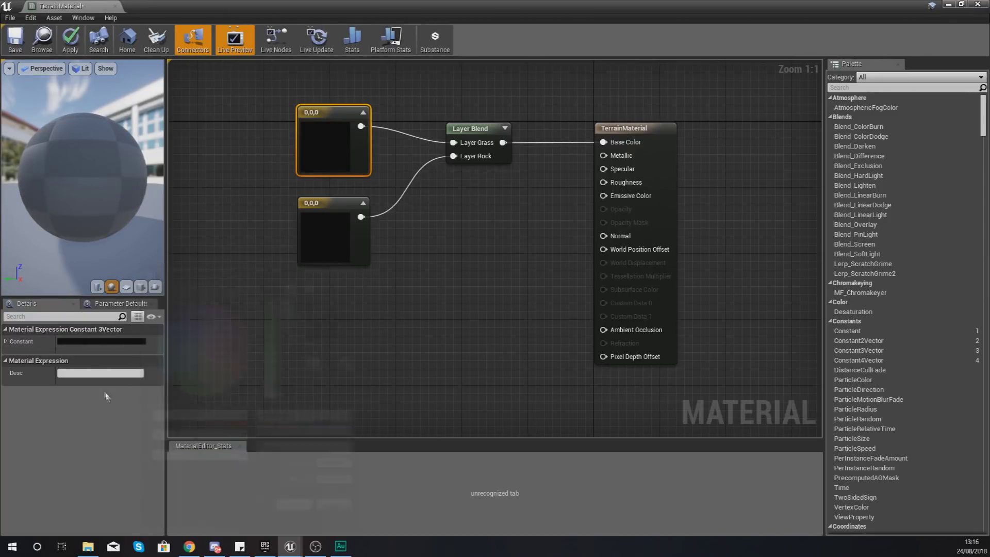
Set the Grass color constant to a soft green with RGB about 0.313, 0.604, 0.356
{"action": "left_click", "coordinate": [87, 345]}
{"action": "left_click_drag", "start_coordinate": [166, 349], "coordinate": [136, 368]}
{"action": "left_click_drag", "start_coordinate": [239, 349], "coordinate": [240, 335]}
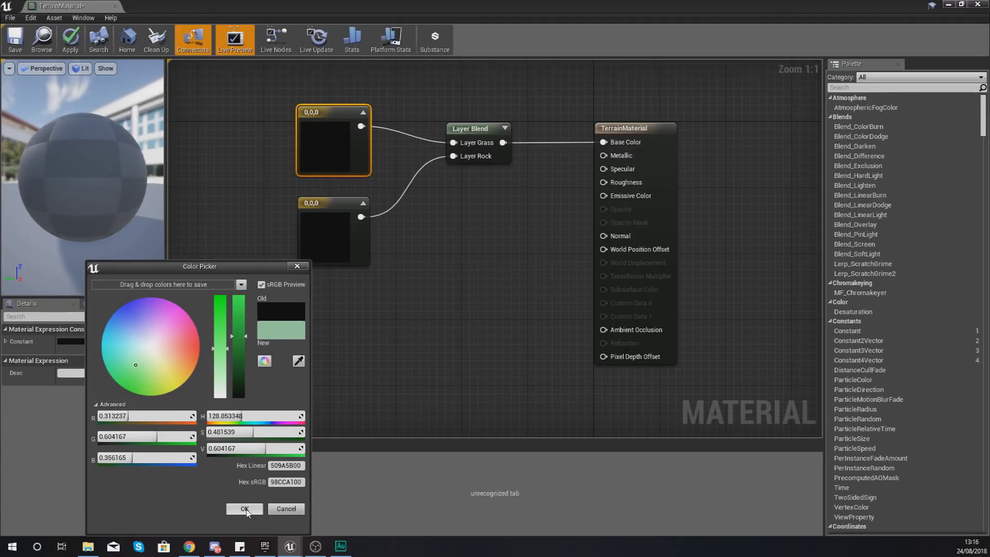
{"action": "left_click", "coordinate": [246, 509]}
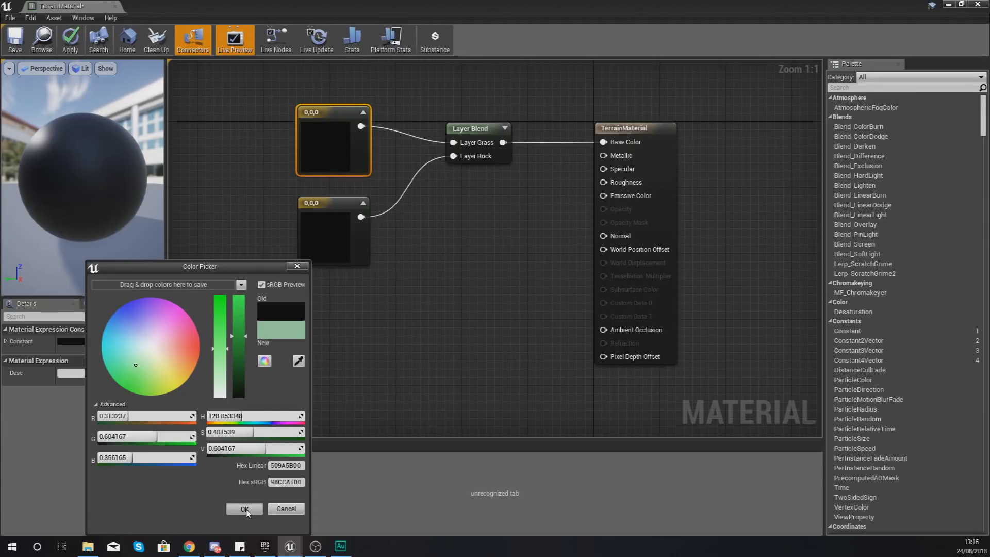
Set the Rock color constant to a blue-grey with RGB about 0.275, 0.366, 0.385, and apply and save the material
{"action": "left_click", "coordinate": [305, 240]}
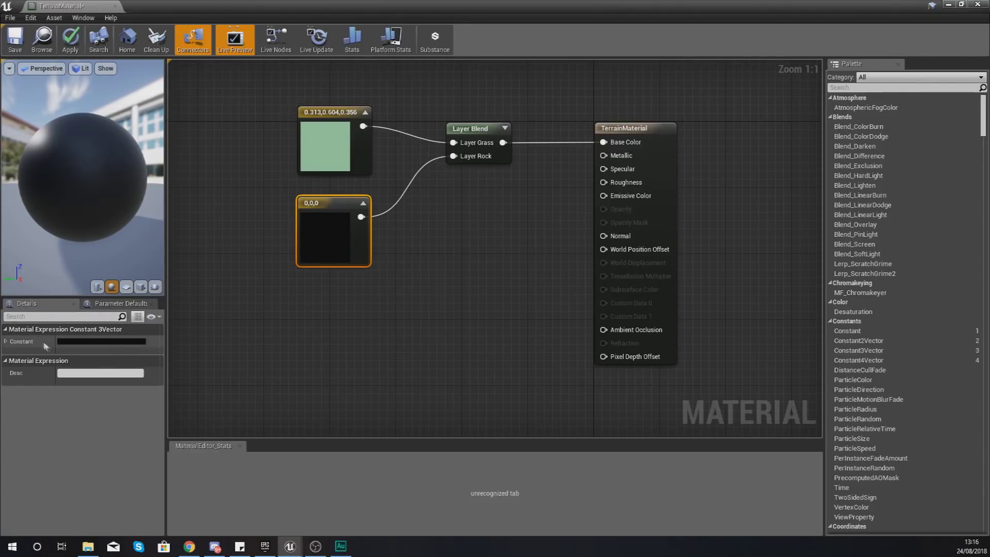
{"action": "left_click", "coordinate": [60, 341]}
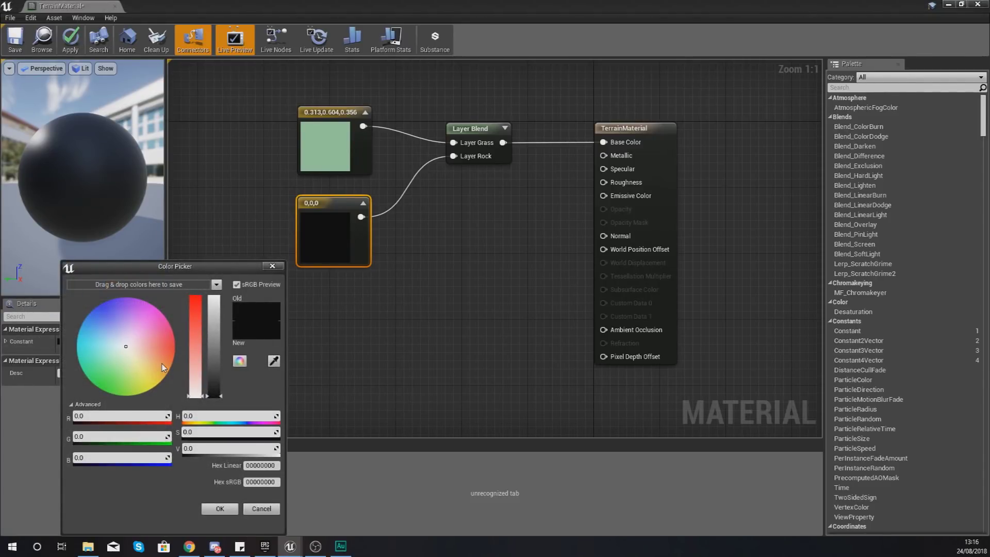
{"action": "left_click_drag", "start_coordinate": [118, 352], "coordinate": [104, 347]}
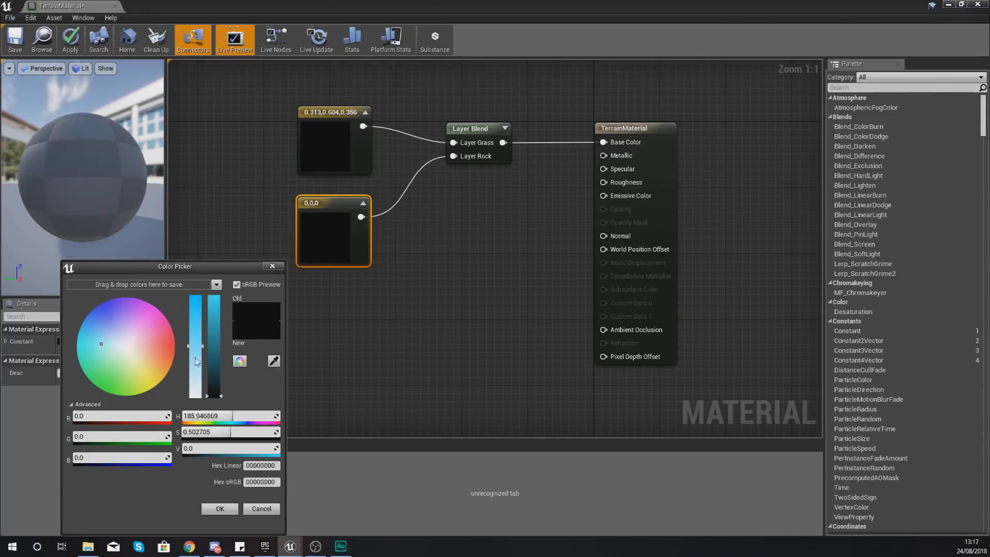
{"action": "mouse_move", "coordinate": [119, 356]}
{"action": "left_mouse_down"}
{"action": "mouse_move", "coordinate": [126, 342]}
{"action": "mouse_move", "coordinate": [114, 349]}
{"action": "left_mouse_up"}
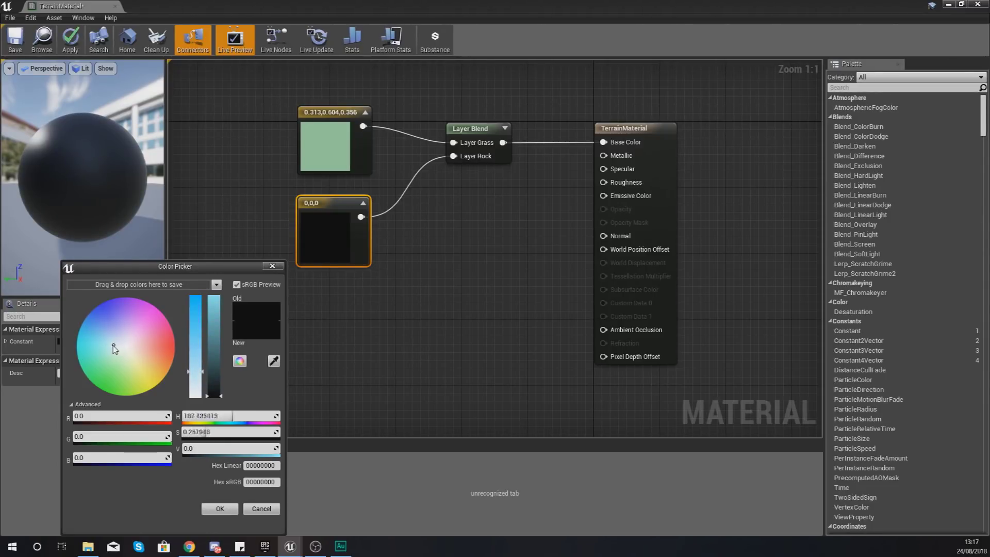
{"action": "left_click_drag", "start_coordinate": [211, 386], "coordinate": [216, 359]}
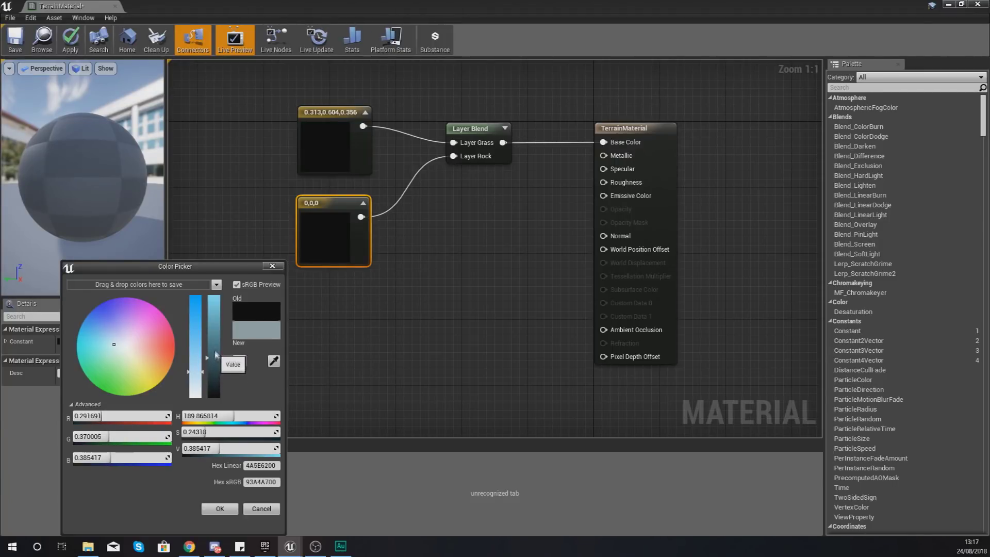
{"action": "mouse_move", "coordinate": [111, 341]}
{"action": "left_mouse_down"}
{"action": "mouse_move", "coordinate": [126, 325]}
{"action": "mouse_move", "coordinate": [137, 349]}
{"action": "mouse_move", "coordinate": [113, 346]}
{"action": "left_mouse_up"}
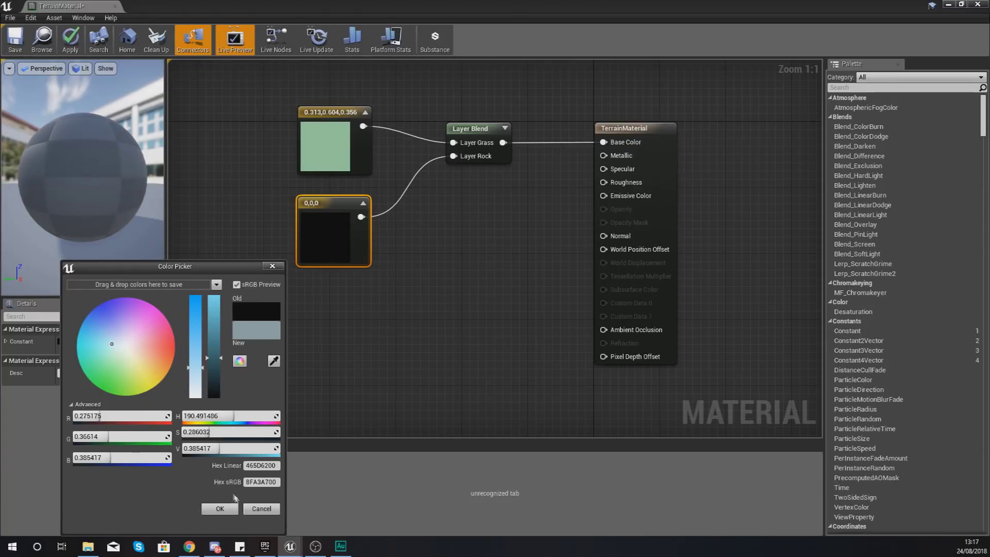
{"action": "left_click", "coordinate": [220, 508]}
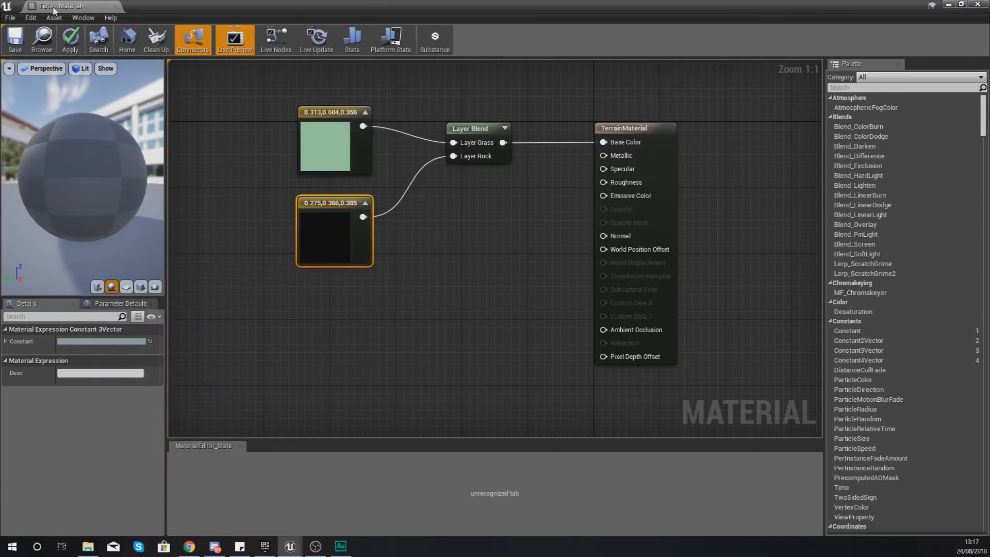
{"action": "left_click", "coordinate": [71, 51]}
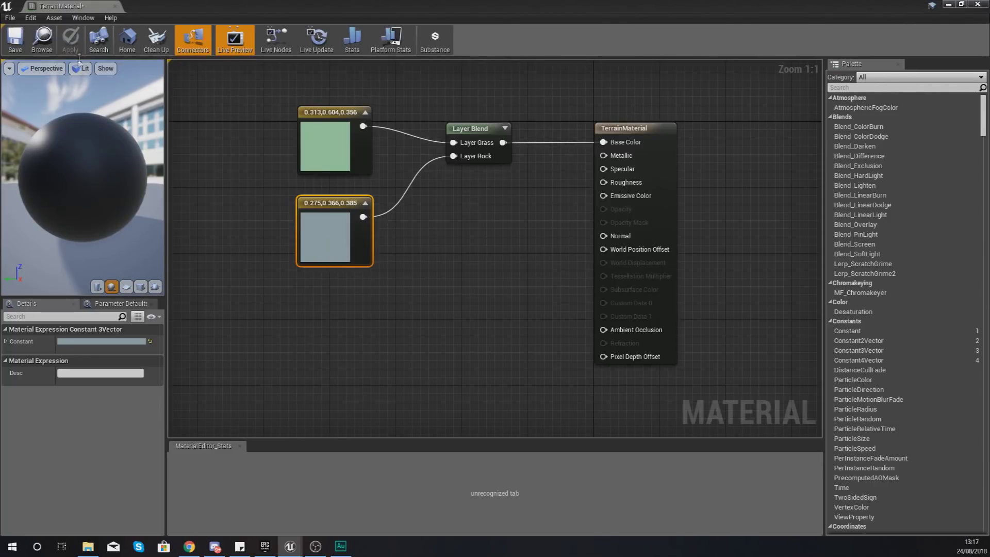
{"action": "left_click", "coordinate": [16, 52]}
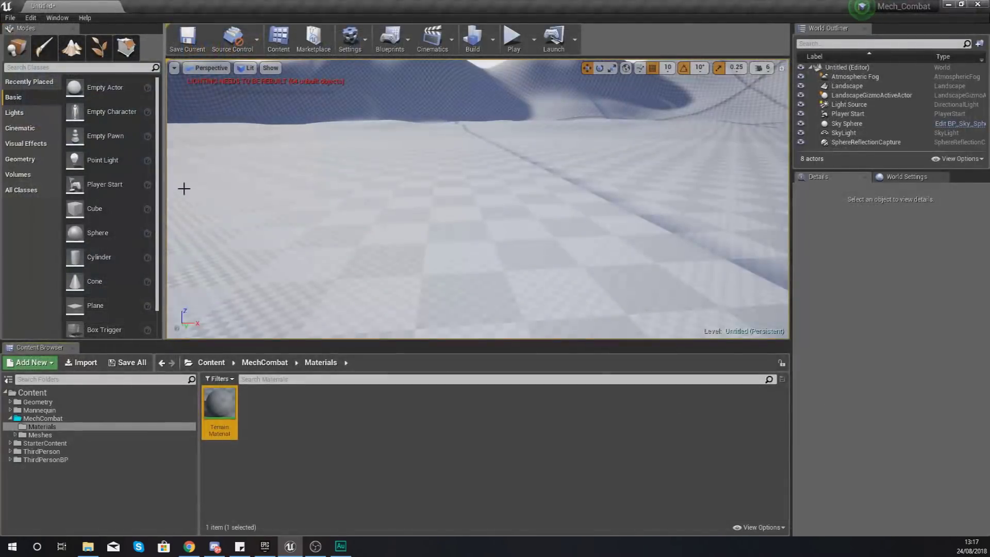
Return to the level editor and save the current level as Level1 in the Content folder
{"action": "right_click_drag", "start_coordinate": [220, 189], "coordinate": [242, 184]}
{"action": "left_click", "coordinate": [10, 17]}
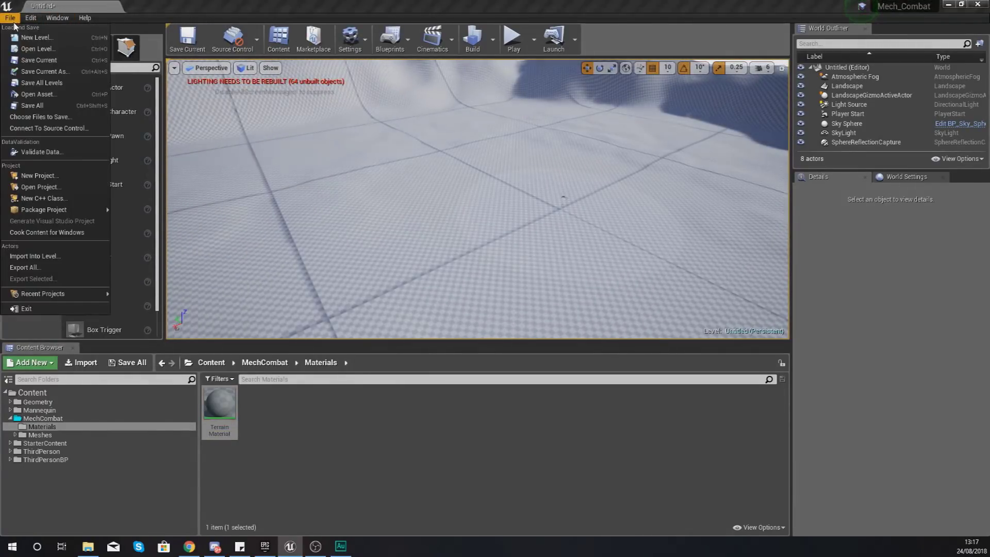
{"action": "mouse_move", "coordinate": [232, 108]}
{"action": "right_mouse_down"}
{"action": "mouse_move", "coordinate": [273, 116]}
{"action": "mouse_move", "coordinate": [239, 98]}
{"action": "right_mouse_up"}
{"action": "right_click_drag", "start_coordinate": [555, 190], "coordinate": [333, 161]}
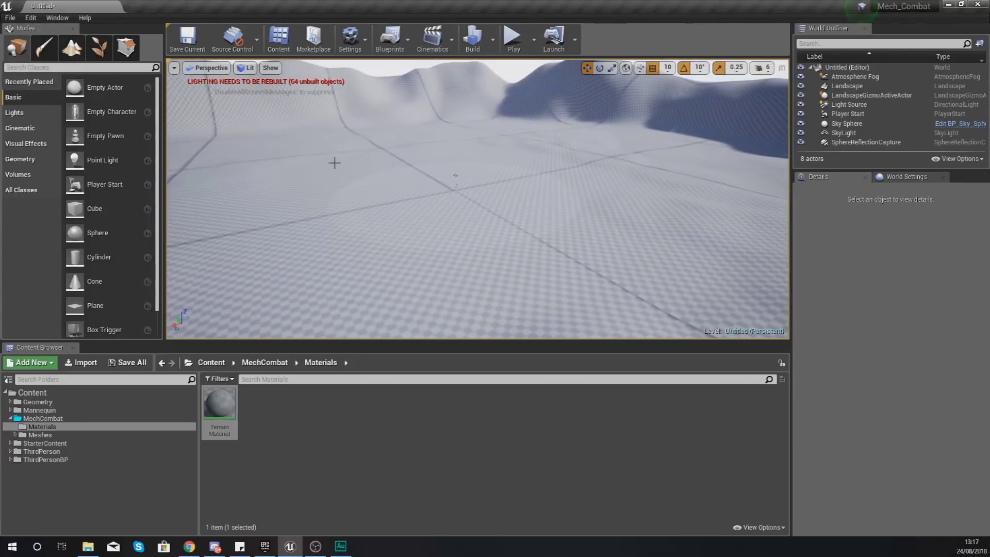
{"action": "left_click", "coordinate": [10, 17]}
{"action": "left_click", "coordinate": [39, 59]}
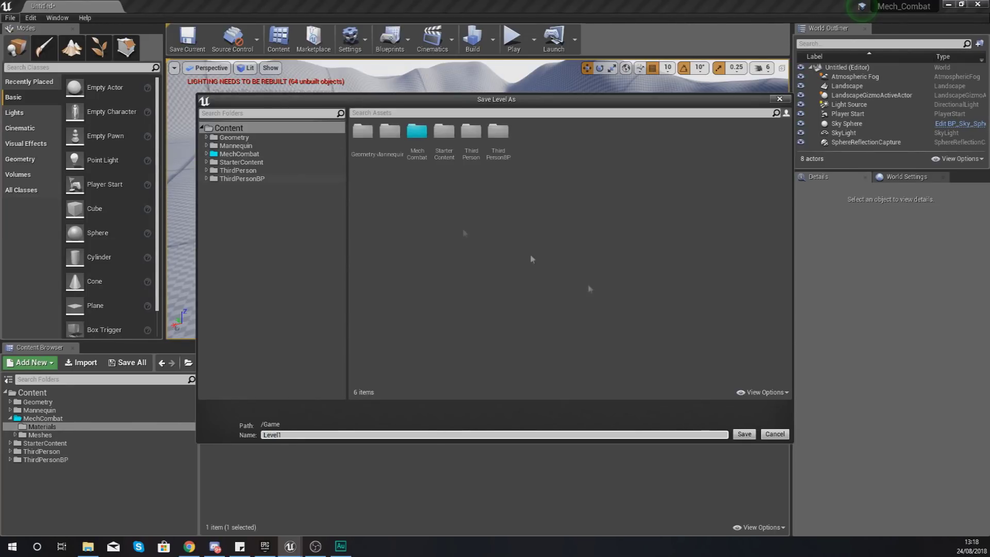
{"action": "left_click", "coordinate": [744, 434]}
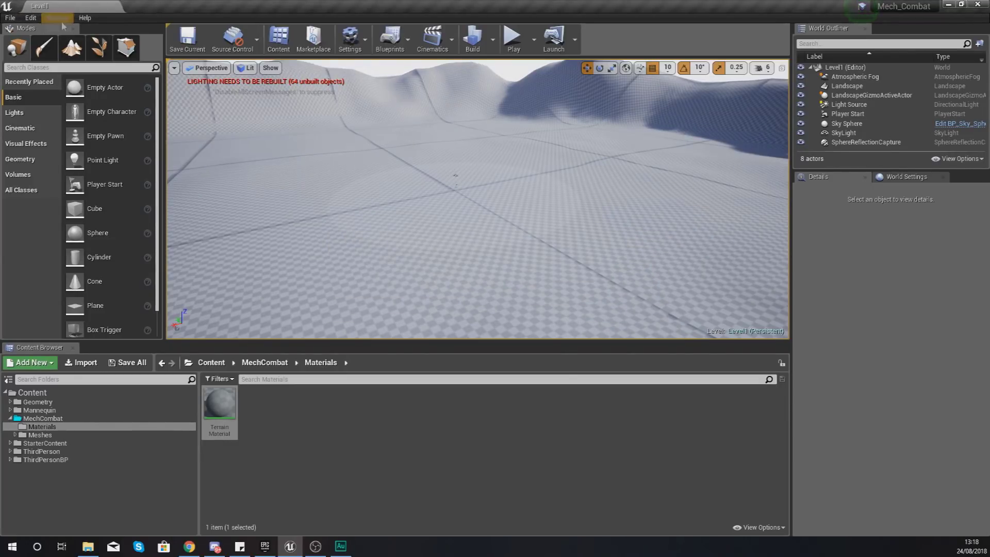
Assign TerrainMaterial as the Landscape Material of the Landscape actor
{"action": "right_click_drag", "start_coordinate": [477, 199], "coordinate": [330, 155]}
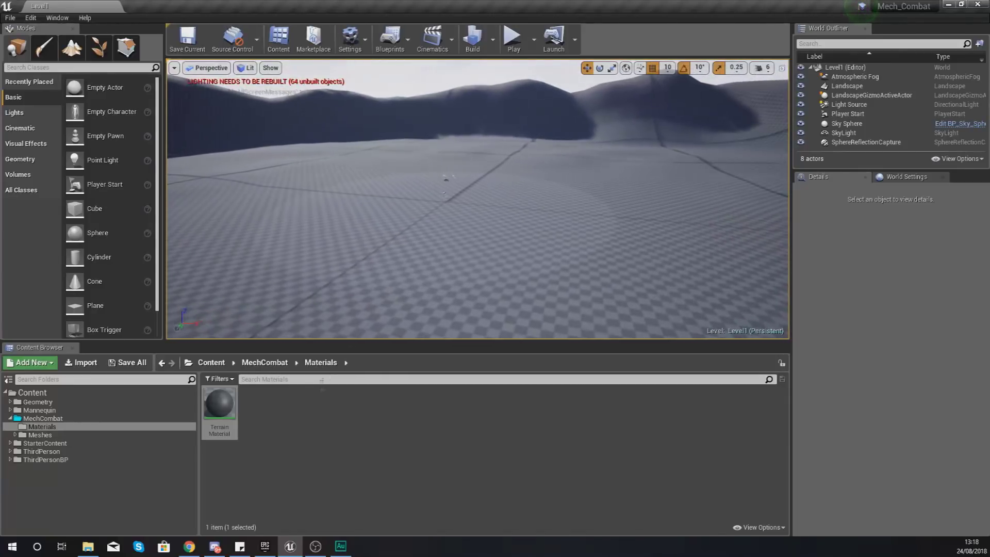
{"action": "left_click", "coordinate": [220, 410]}
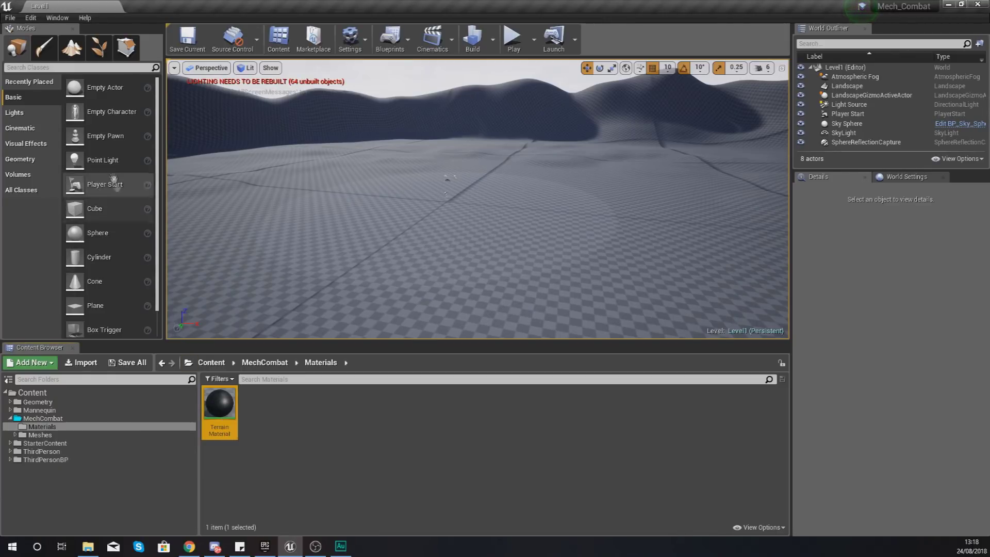
{"action": "right_click_drag", "start_coordinate": [390, 229], "coordinate": [364, 242]}
{"action": "left_click", "coordinate": [342, 242]}
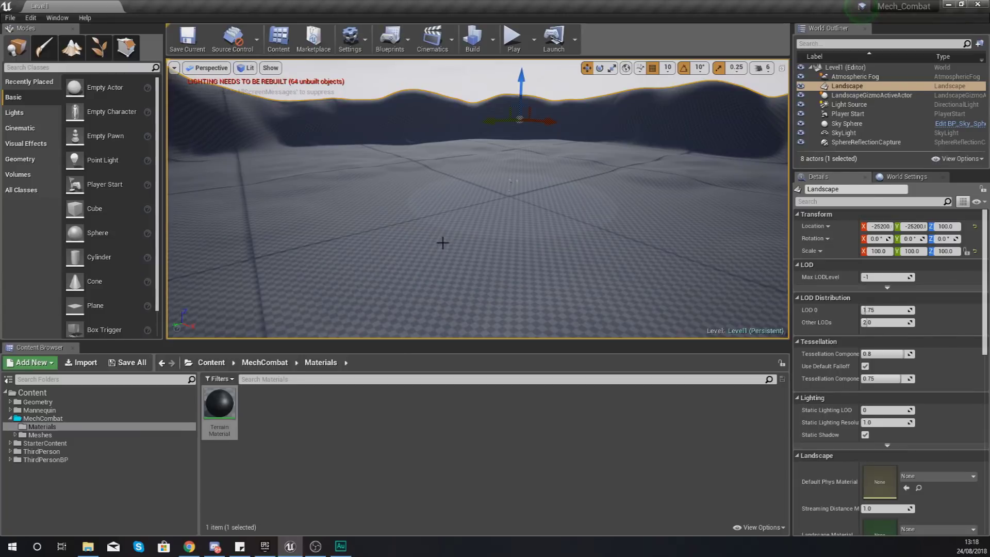
{"action": "left_click_drag", "start_coordinate": [984, 262], "coordinate": [987, 326]}
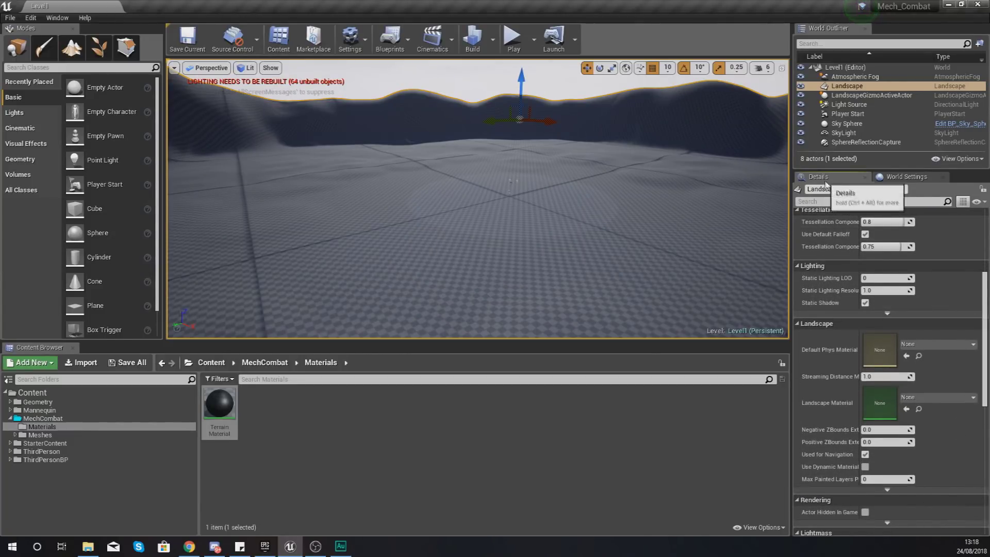
{"action": "left_click", "coordinate": [906, 410]}
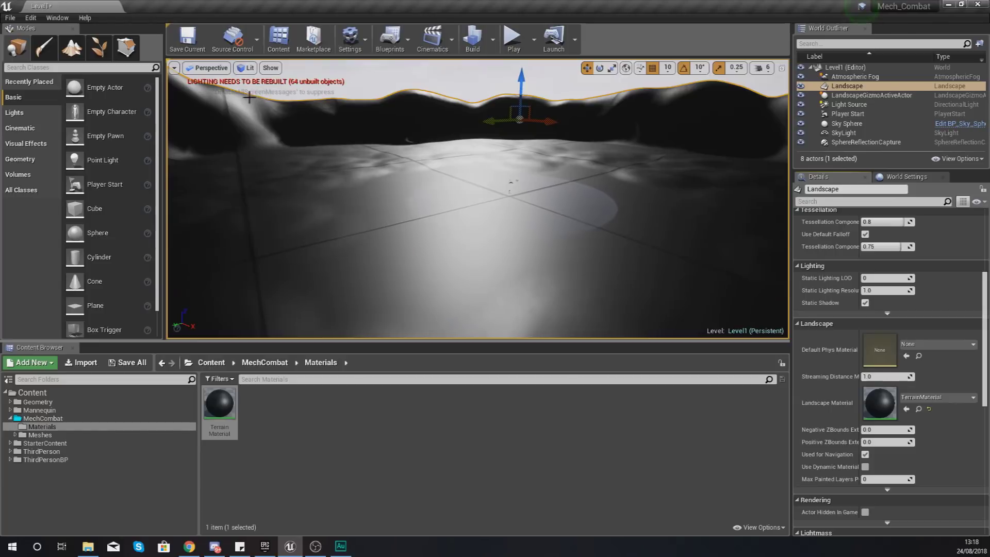
In TerrainMaterial's Layer Blend node, set the Preview Weight of both the Rock and Grass layers to 0.5
{"action": "right_click_drag", "start_coordinate": [378, 198], "coordinate": [450, 236]}
{"action": "right_click_drag", "start_coordinate": [364, 175], "coordinate": [377, 197]}
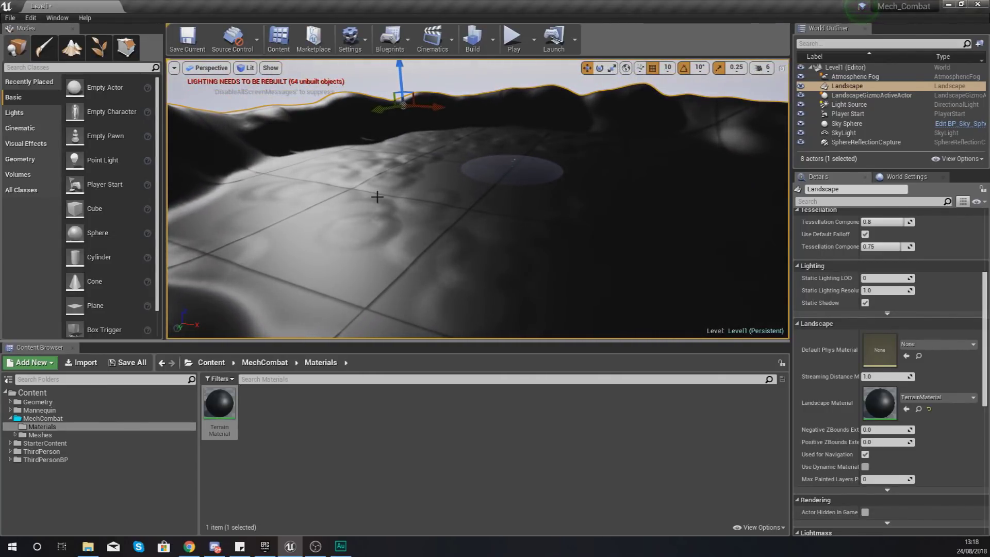
{"action": "double_click", "coordinate": [232, 410]}
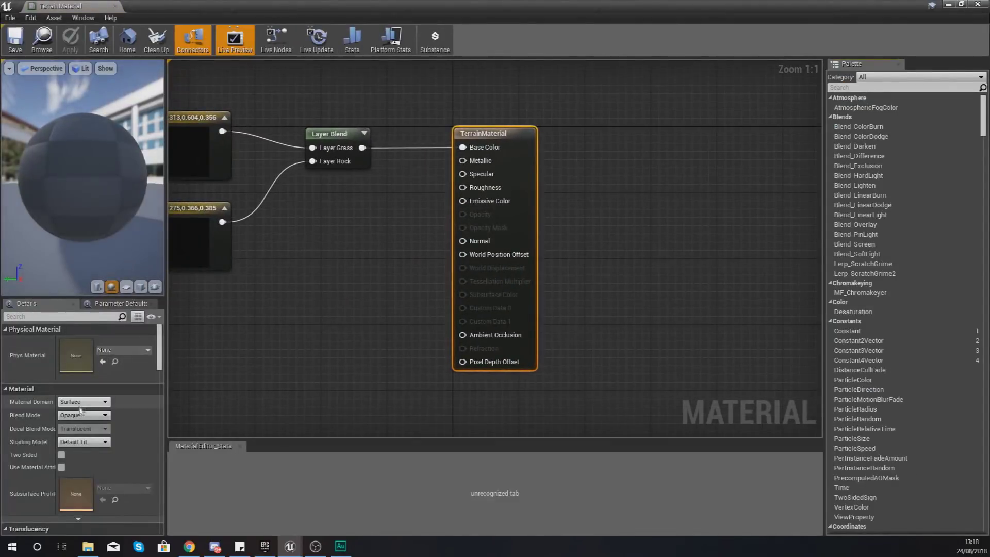
{"action": "left_click", "coordinate": [310, 269]}
{"action": "left_click", "coordinate": [432, 150]}
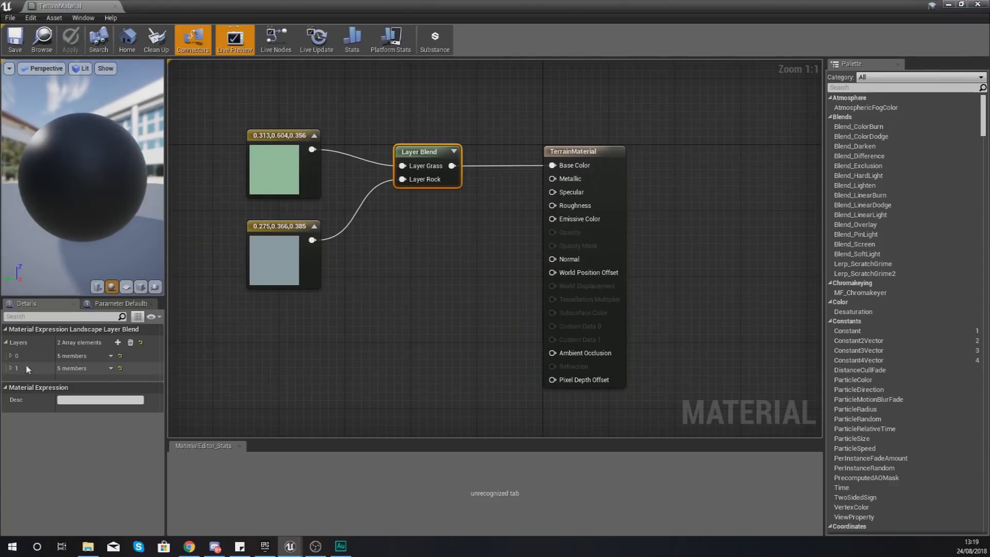
{"action": "left_click", "coordinate": [10, 369]}
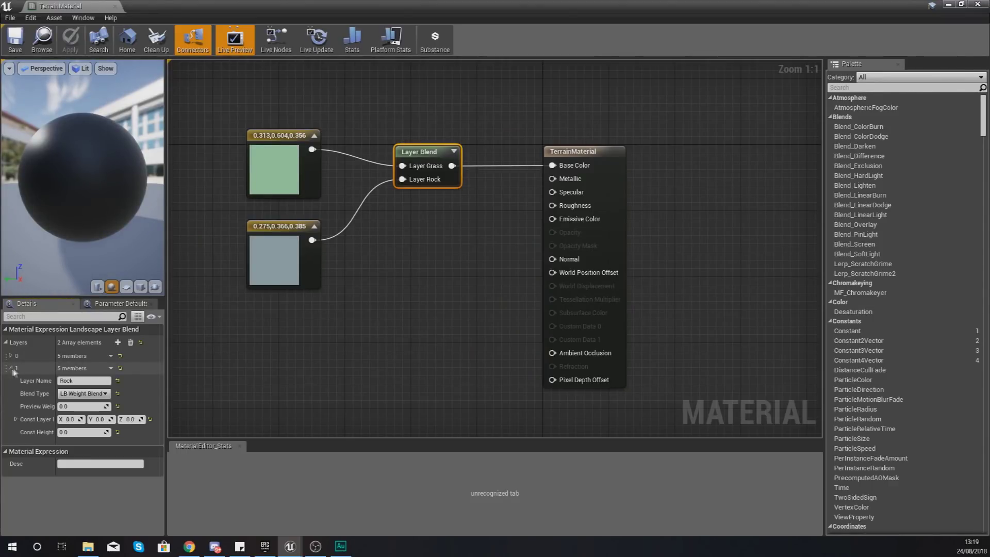
{"action": "left_click", "coordinate": [76, 407]}
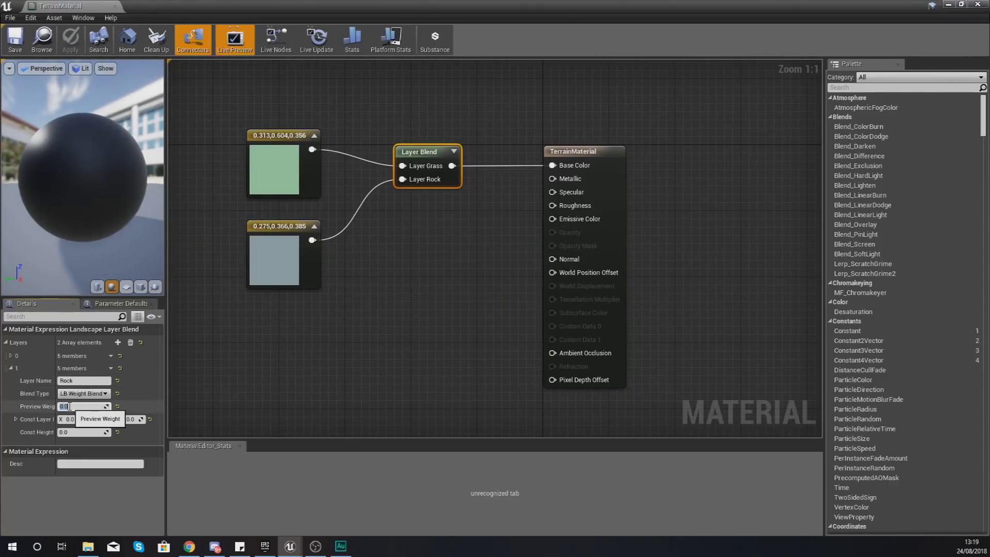
{"action": "type", "text": "0.5"}
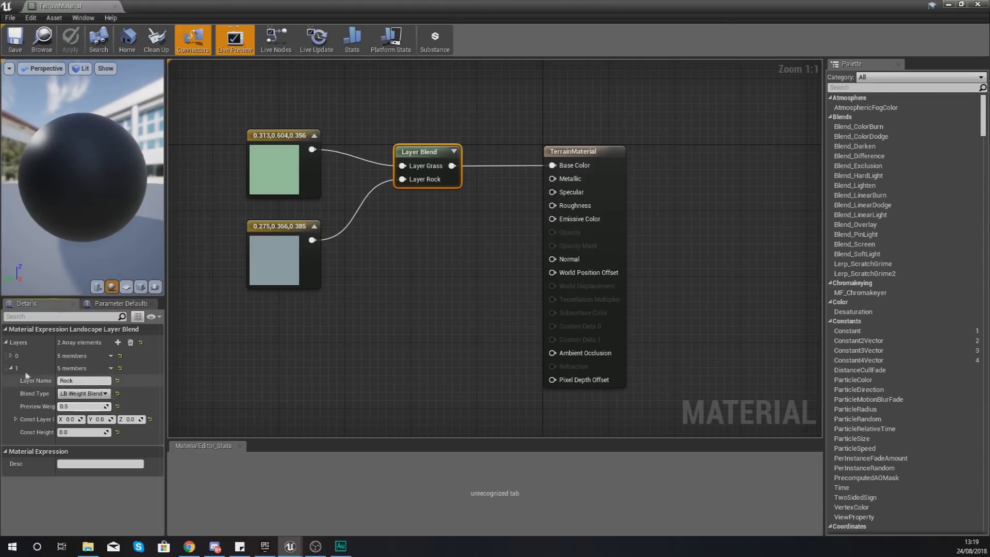
{"action": "key", "text": "Return"}
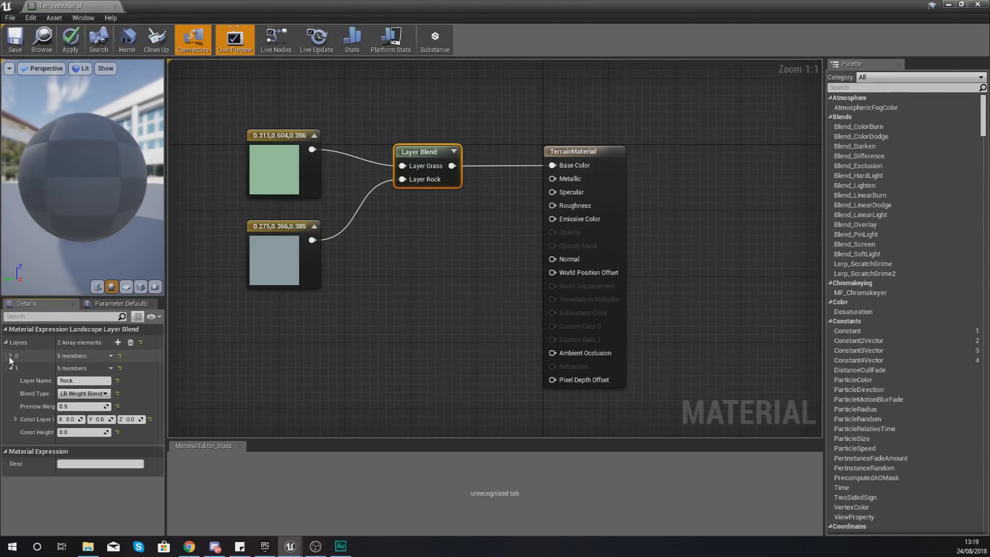
{"action": "left_click", "coordinate": [10, 356]}
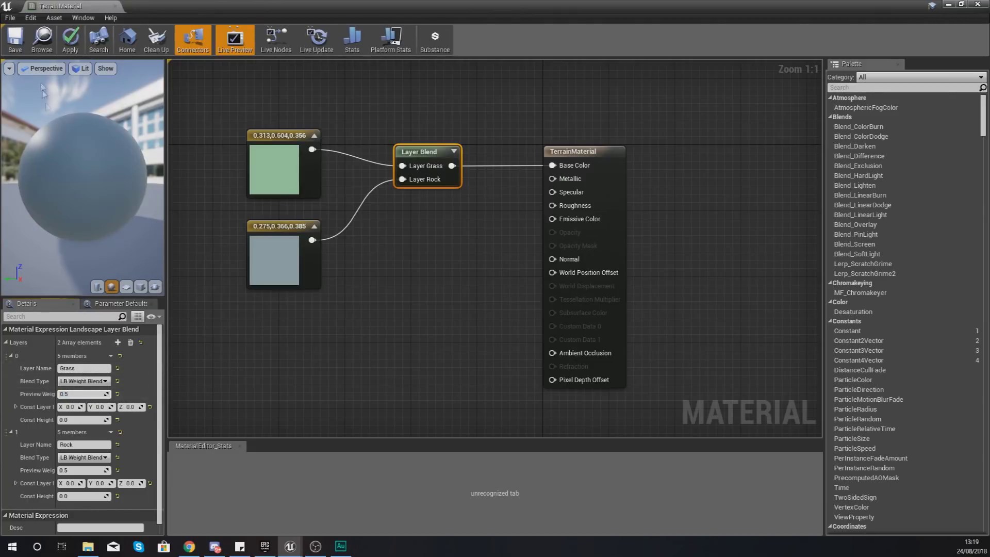
Apply the changes to TerrainMaterial and close its editor to return to the level
{"action": "left_click", "coordinate": [72, 46]}
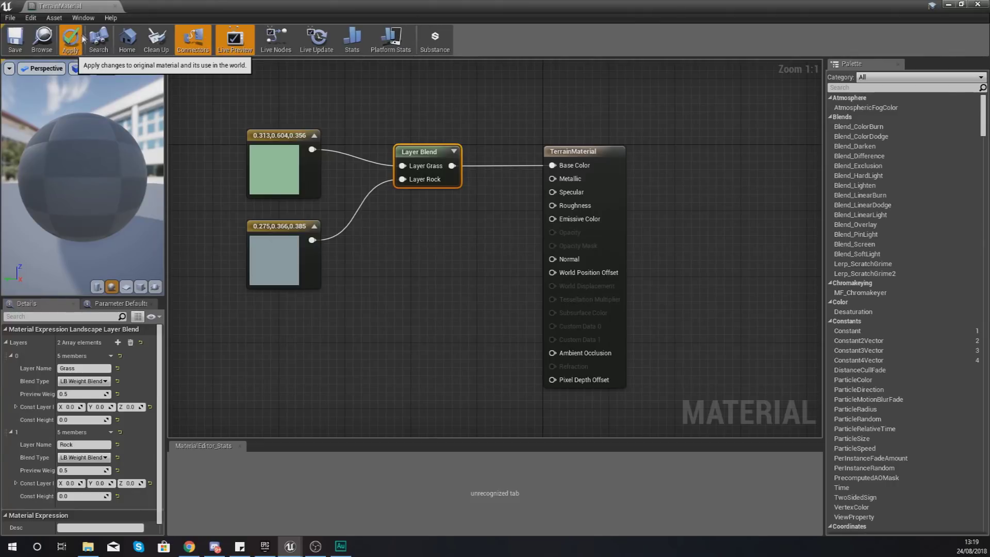
{"action": "left_click", "coordinate": [71, 40]}
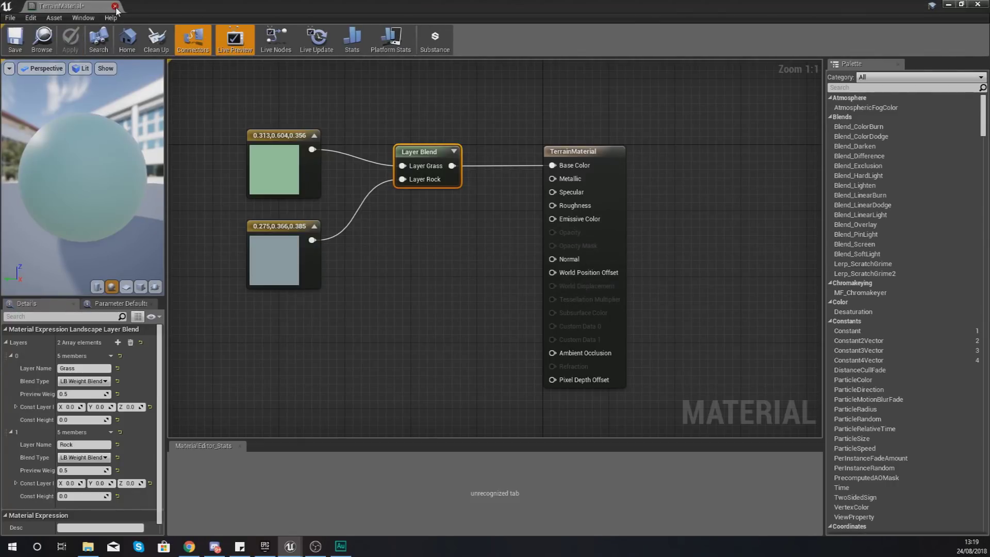
{"action": "left_click", "coordinate": [115, 7]}
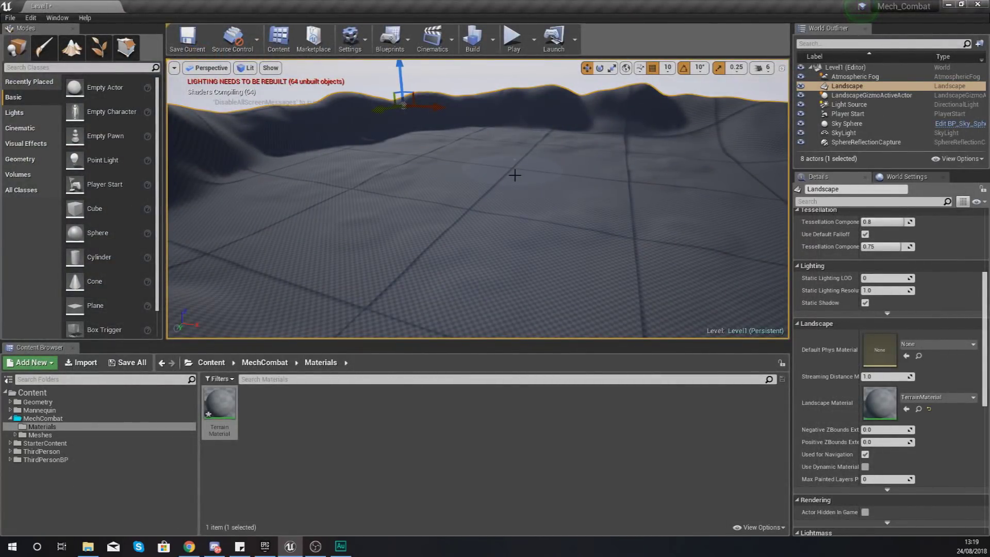
Switch to landscape painting and create a weight-blended layer info for Grass, named Grass_LayerInfo, in the MechCombat folder
{"action": "right_click_drag", "start_coordinate": [481, 201], "coordinate": [521, 194]}
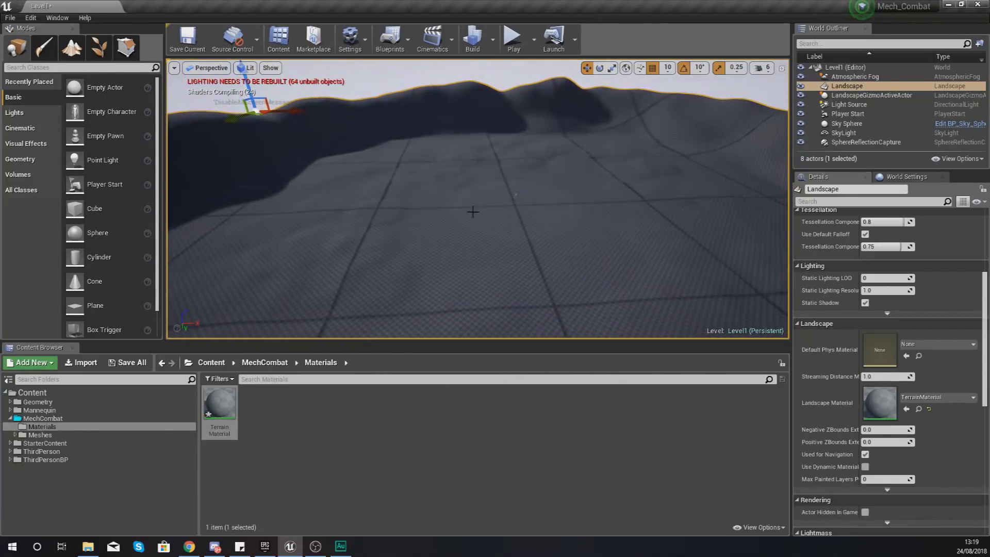
{"action": "left_click", "coordinate": [72, 49]}
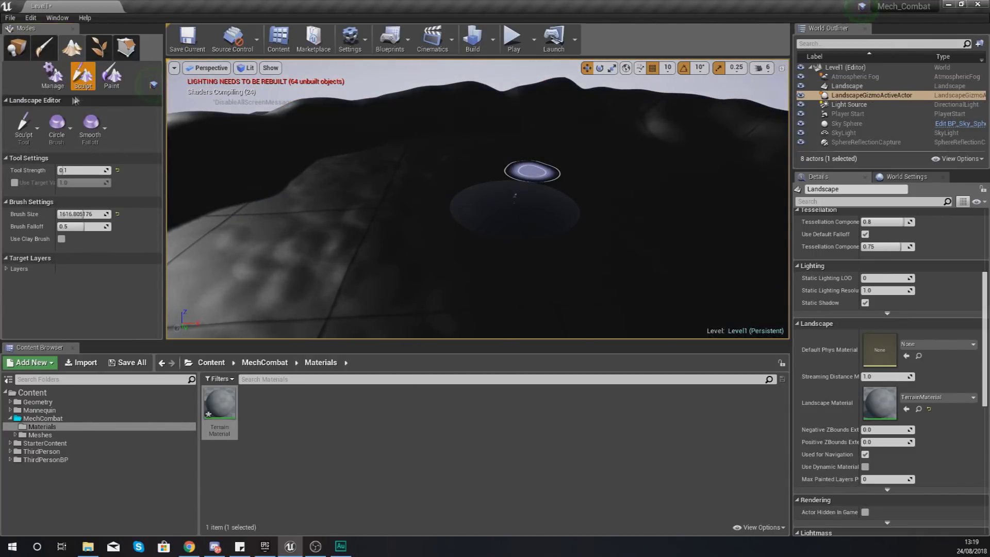
{"action": "left_click", "coordinate": [112, 85]}
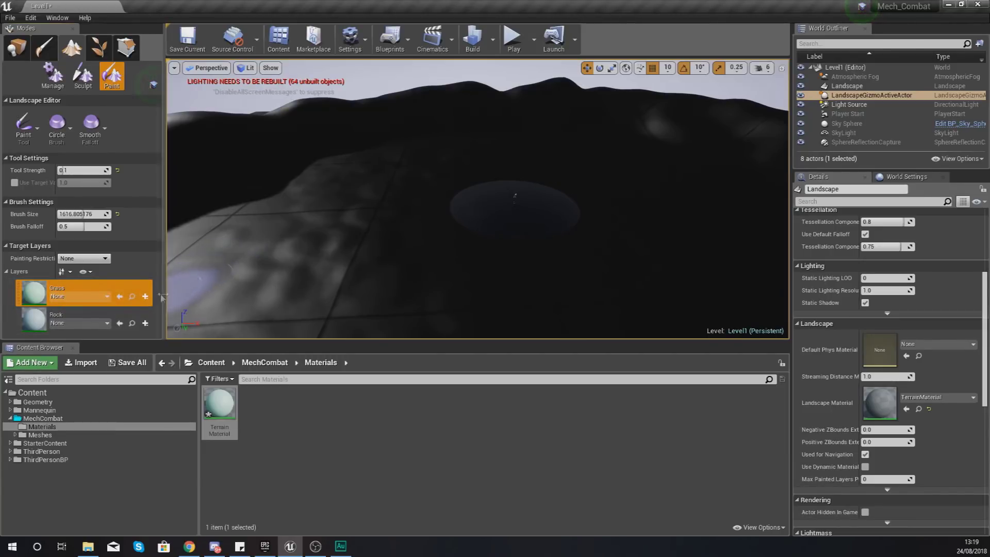
{"action": "left_click", "coordinate": [146, 297]}
{"action": "left_click", "coordinate": [145, 298]}
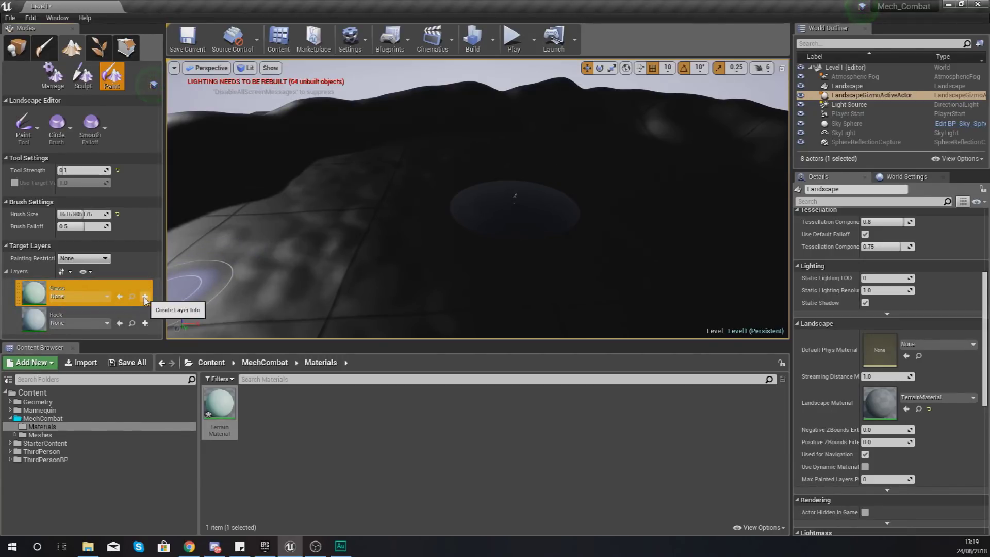
{"action": "left_click", "coordinate": [145, 298]}
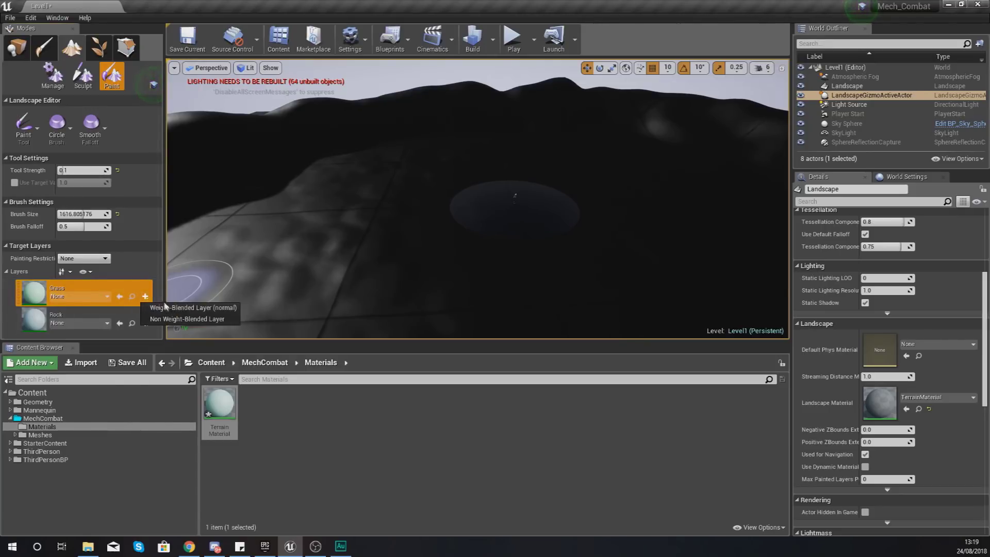
{"action": "left_click", "coordinate": [162, 308]}
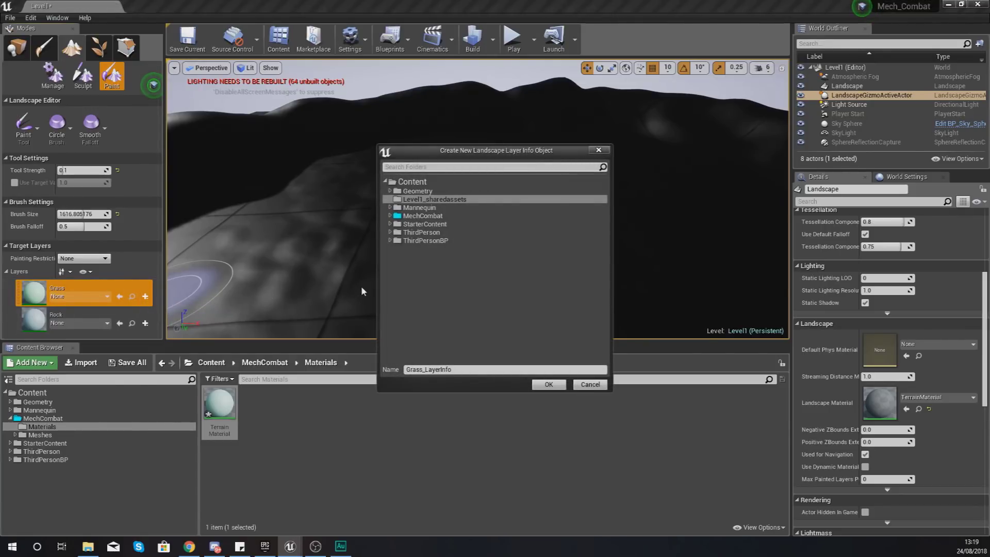
{"action": "left_click", "coordinate": [413, 217]}
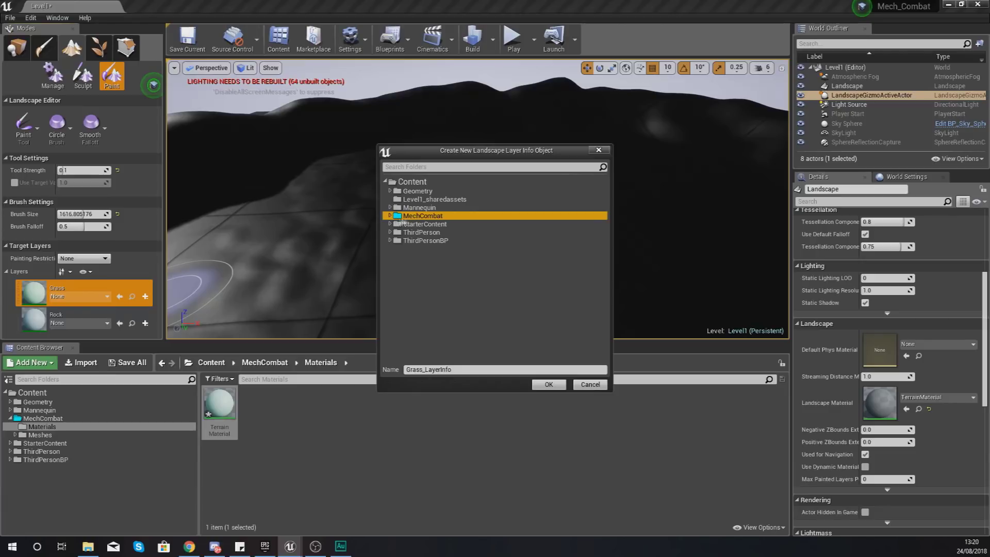
{"action": "left_click", "coordinate": [558, 387]}
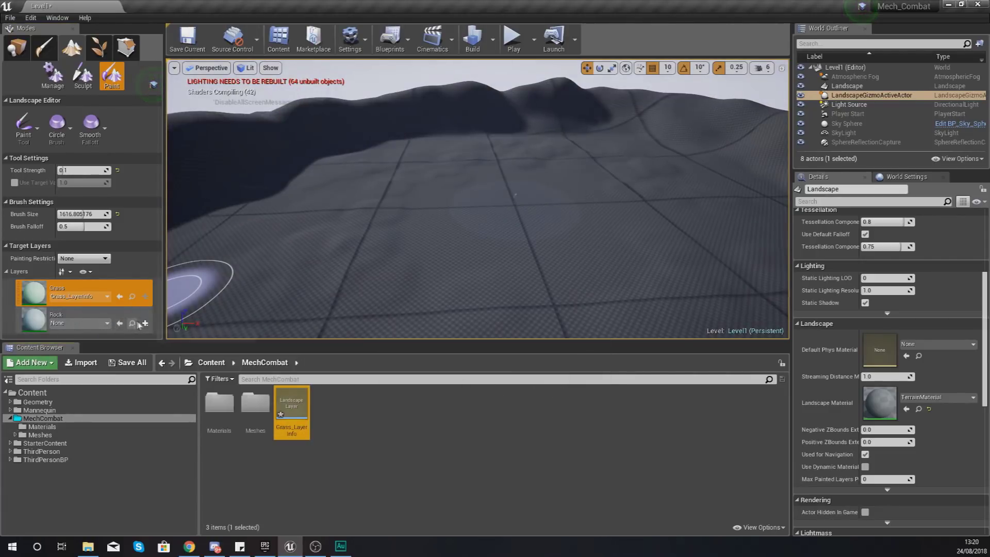
Create a weight-blended layer info for the Rock layer, named Rock_LayerInfo, in the MechCombat folder
{"action": "left_click", "coordinate": [145, 323]}
{"action": "left_click", "coordinate": [166, 332]}
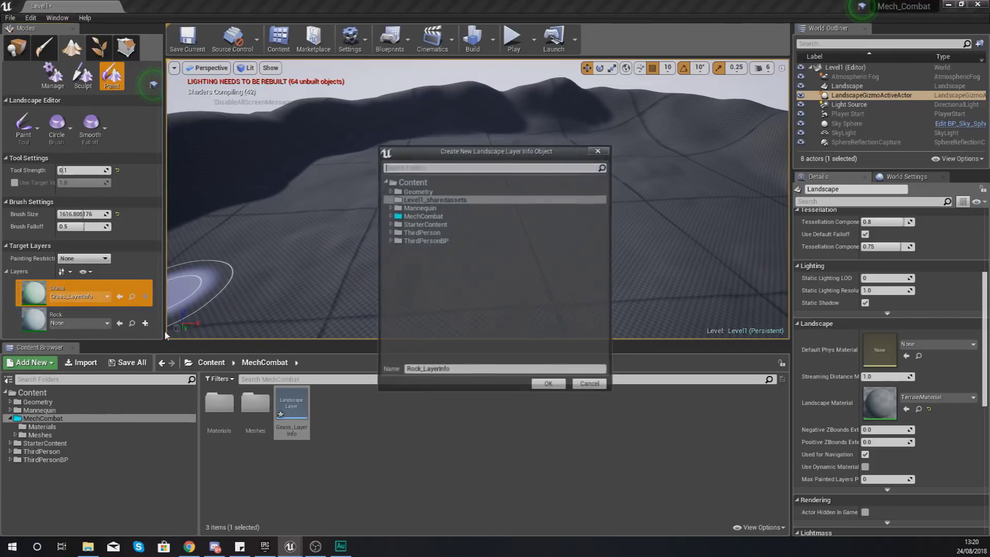
{"action": "left_click", "coordinate": [423, 216]}
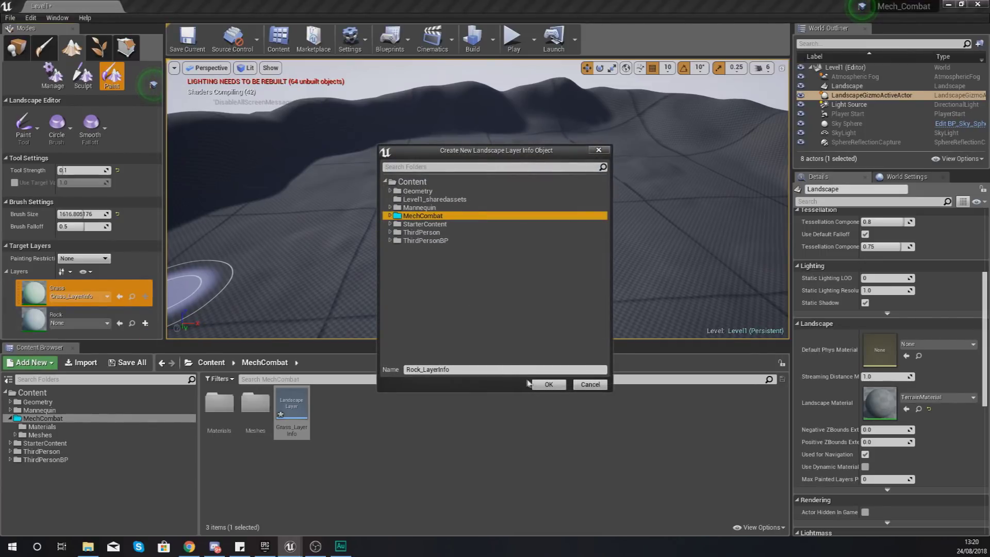
{"action": "left_click", "coordinate": [547, 384]}
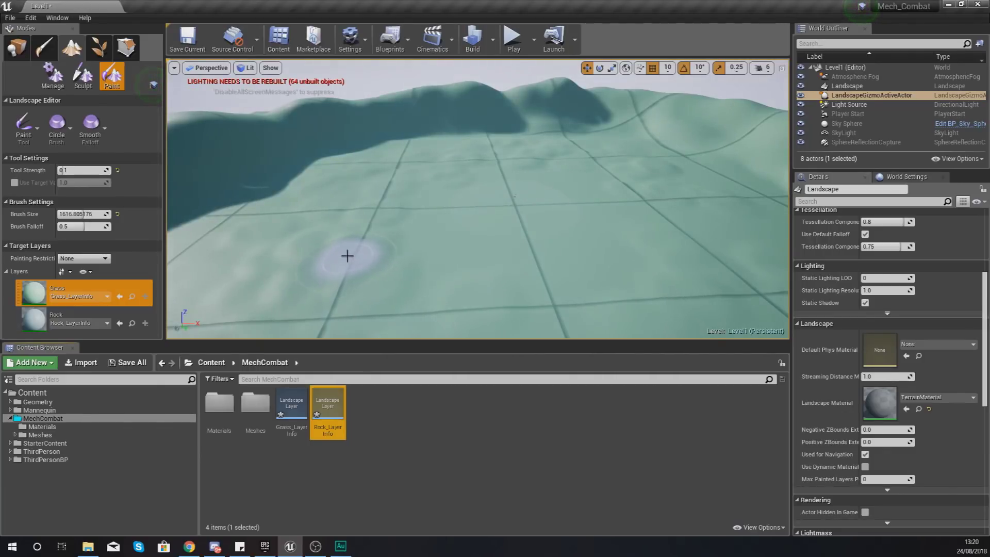
Paint the Rock layer onto a first stretch of the mountain slopes and raise the tool strength to about 0.31
{"action": "right_click_drag", "start_coordinate": [353, 259], "coordinate": [360, 196]}
{"action": "mouse_move", "coordinate": [381, 248]}
{"action": "right_mouse_down"}
{"action": "mouse_move", "coordinate": [385, 271]}
{"action": "mouse_move", "coordinate": [393, 254]}
{"action": "mouse_move", "coordinate": [347, 261]}
{"action": "right_mouse_up"}
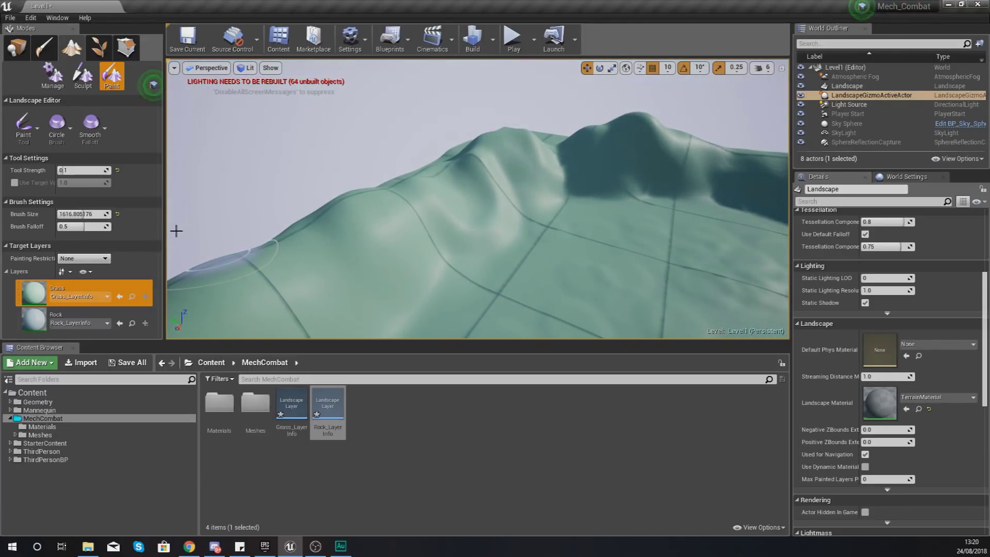
{"action": "left_click", "coordinate": [68, 315]}
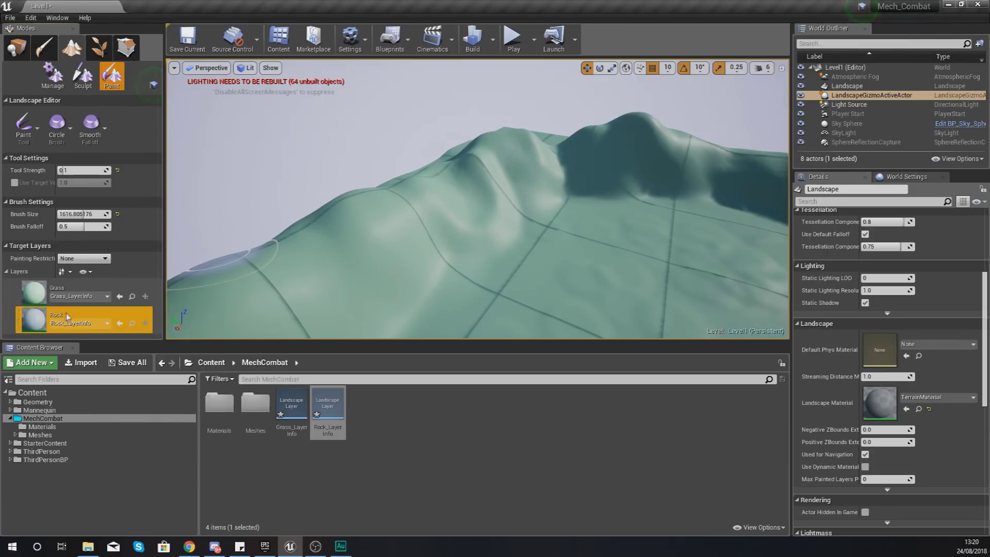
{"action": "right_click_drag", "start_coordinate": [392, 266], "coordinate": [386, 268]}
{"action": "mouse_move", "coordinate": [385, 267]}
{"action": "left_mouse_down"}
{"action": "mouse_move", "coordinate": [324, 273]}
{"action": "mouse_move", "coordinate": [413, 237]}
{"action": "mouse_move", "coordinate": [281, 238]}
{"action": "mouse_move", "coordinate": [579, 195]}
{"action": "mouse_move", "coordinate": [407, 265]}
{"action": "left_mouse_up"}
{"action": "mouse_move", "coordinate": [407, 265]}
{"action": "right_mouse_down"}
{"action": "mouse_move", "coordinate": [464, 257]}
{"action": "mouse_move", "coordinate": [391, 273]}
{"action": "right_mouse_up"}
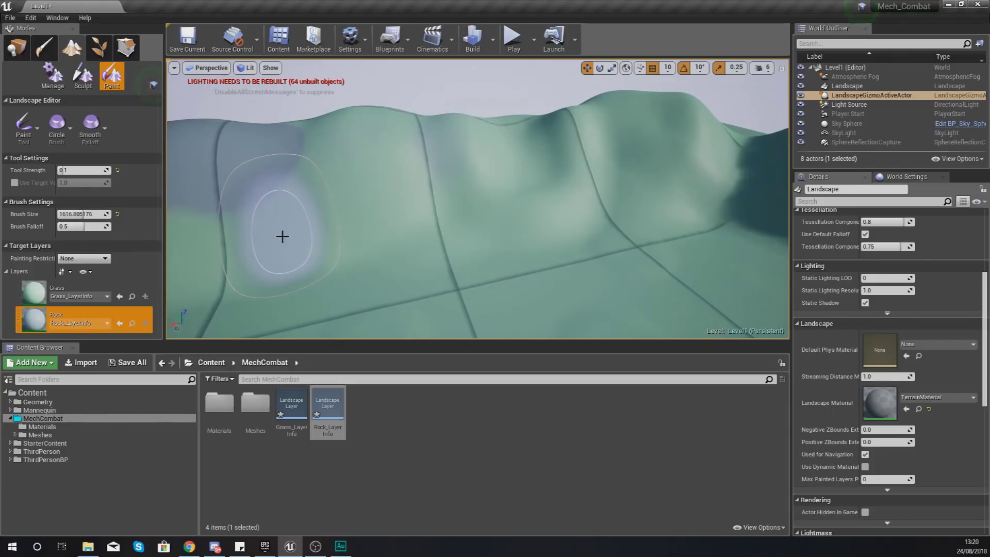
{"action": "right_click_drag", "start_coordinate": [356, 204], "coordinate": [517, 195]}
{"action": "mouse_move", "coordinate": [350, 224]}
{"action": "left_mouse_down"}
{"action": "mouse_move", "coordinate": [331, 225]}
{"action": "mouse_move", "coordinate": [524, 186]}
{"action": "mouse_move", "coordinate": [325, 179]}
{"action": "mouse_move", "coordinate": [513, 128]}
{"action": "mouse_move", "coordinate": [427, 122]}
{"action": "mouse_move", "coordinate": [479, 113]}
{"action": "mouse_move", "coordinate": [540, 172]}
{"action": "mouse_move", "coordinate": [472, 227]}
{"action": "left_mouse_up"}
{"action": "mouse_move", "coordinate": [472, 227]}
{"action": "right_mouse_down"}
{"action": "mouse_move", "coordinate": [453, 268]}
{"action": "mouse_move", "coordinate": [464, 258]}
{"action": "mouse_move", "coordinate": [402, 258]}
{"action": "mouse_move", "coordinate": [466, 265]}
{"action": "mouse_move", "coordinate": [444, 260]}
{"action": "right_mouse_up"}
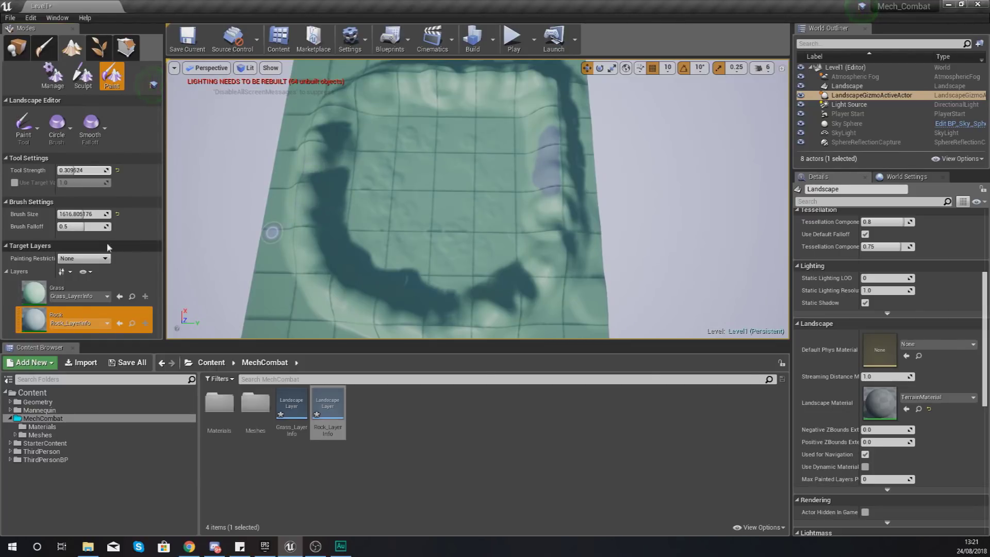
Enlarge the brush size to about 2963 and paint Rock along the entire mountain ring, leaving the central plain as Grass
{"action": "left_click_drag", "start_coordinate": [86, 214], "coordinate": [90, 214]}
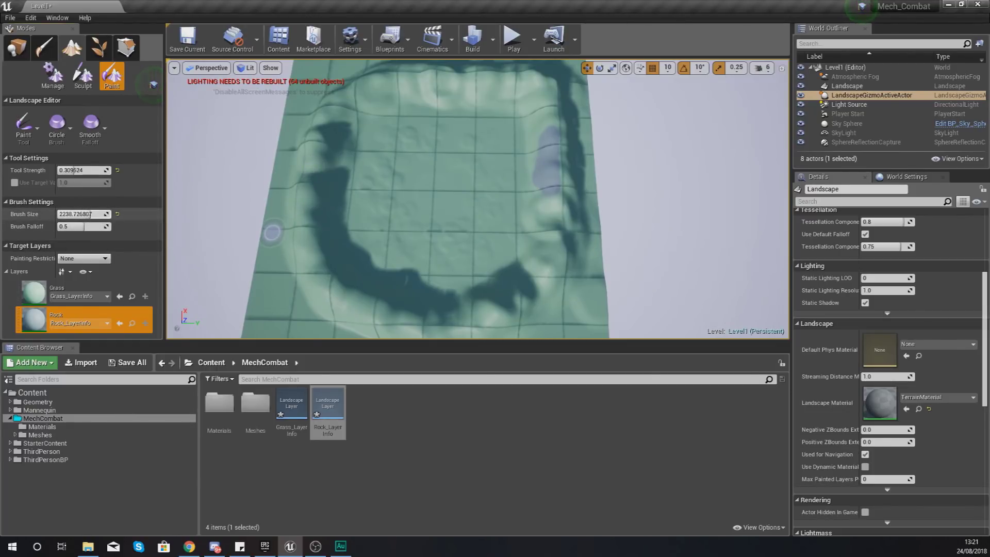
{"action": "left_click_drag", "start_coordinate": [90, 214], "coordinate": [97, 214]}
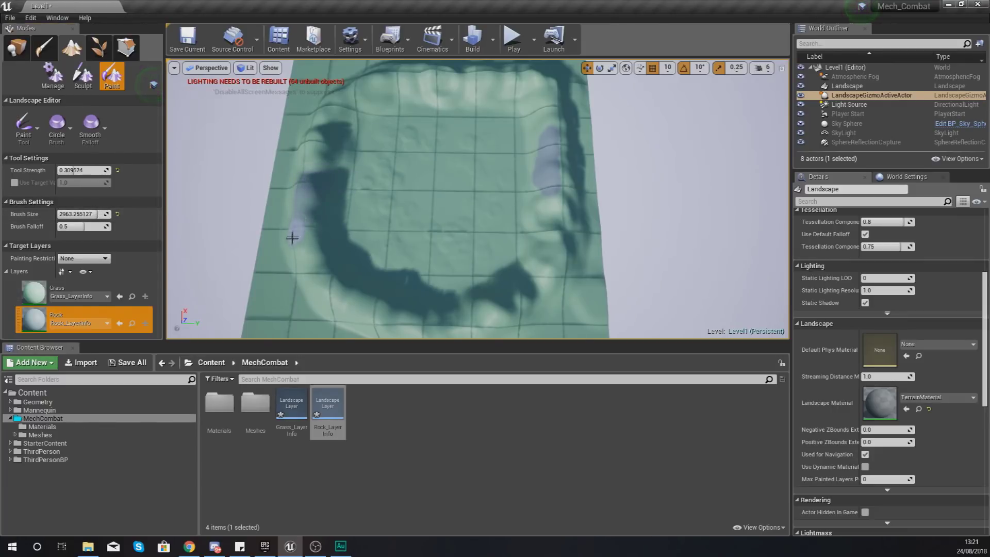
{"action": "mouse_move", "coordinate": [322, 123]}
{"action": "left_mouse_down"}
{"action": "mouse_move", "coordinate": [302, 203]}
{"action": "mouse_move", "coordinate": [339, 98]}
{"action": "left_mouse_up"}
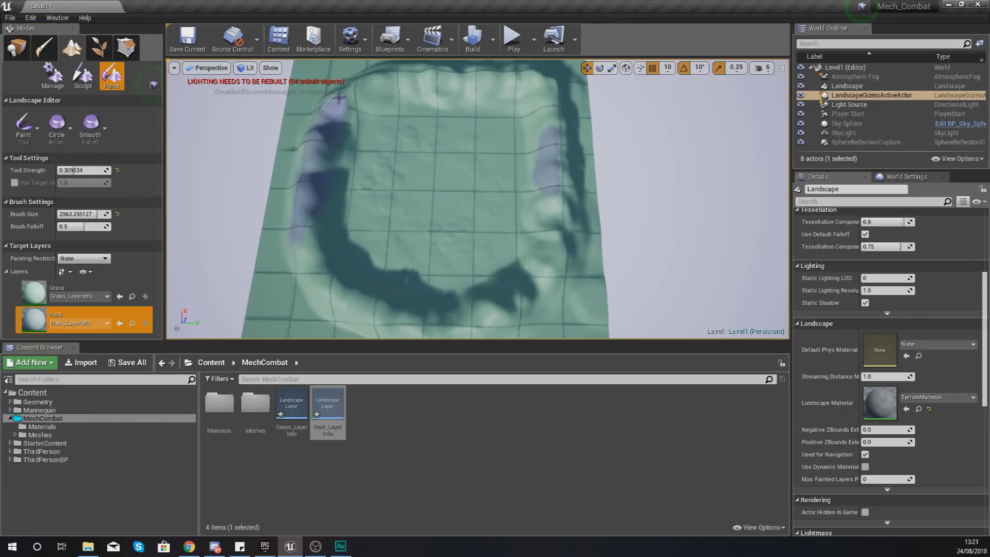
{"action": "left_click_drag", "start_coordinate": [336, 112], "coordinate": [544, 81]}
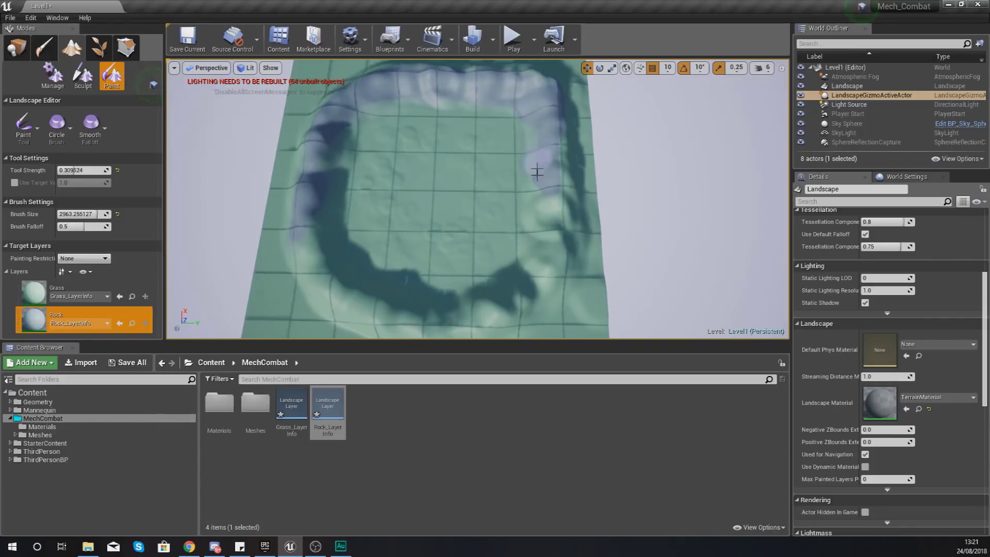
{"action": "mouse_move", "coordinate": [533, 270]}
{"action": "left_mouse_down"}
{"action": "mouse_move", "coordinate": [546, 230]}
{"action": "mouse_move", "coordinate": [560, 250]}
{"action": "mouse_move", "coordinate": [563, 172]}
{"action": "left_mouse_up"}
{"action": "mouse_move", "coordinate": [543, 226]}
{"action": "left_mouse_down"}
{"action": "mouse_move", "coordinate": [508, 294]}
{"action": "mouse_move", "coordinate": [479, 312]}
{"action": "mouse_move", "coordinate": [513, 304]}
{"action": "mouse_move", "coordinate": [373, 319]}
{"action": "left_mouse_up"}
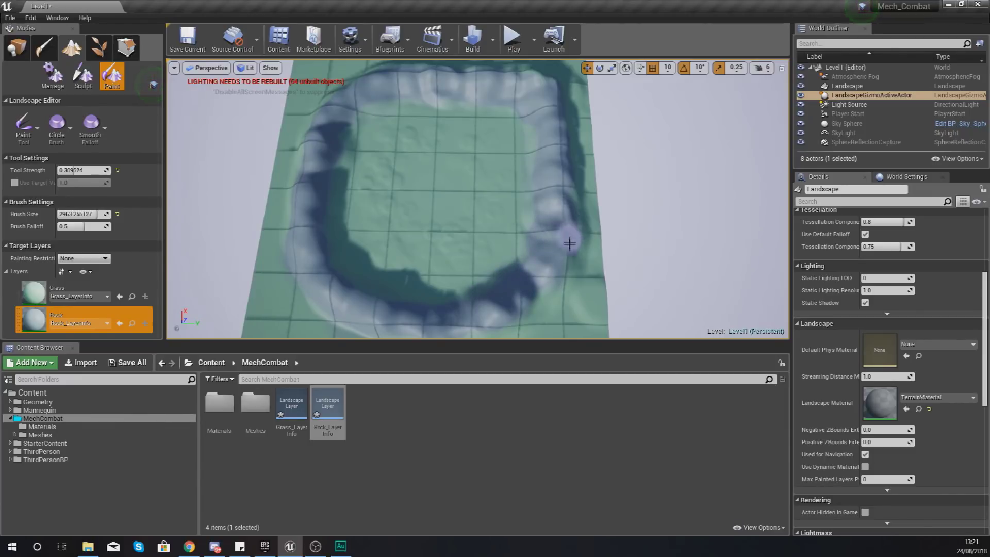
Touch up the Rock paint from ground level along the inner slopes and bases of the surrounding mountains
{"action": "mouse_move", "coordinate": [449, 327]}
{"action": "right_mouse_down"}
{"action": "mouse_move", "coordinate": [484, 314]}
{"action": "mouse_move", "coordinate": [423, 289]}
{"action": "mouse_move", "coordinate": [371, 237]}
{"action": "mouse_move", "coordinate": [449, 221]}
{"action": "mouse_move", "coordinate": [513, 227]}
{"action": "right_mouse_up"}
{"action": "key", "text": "w"}
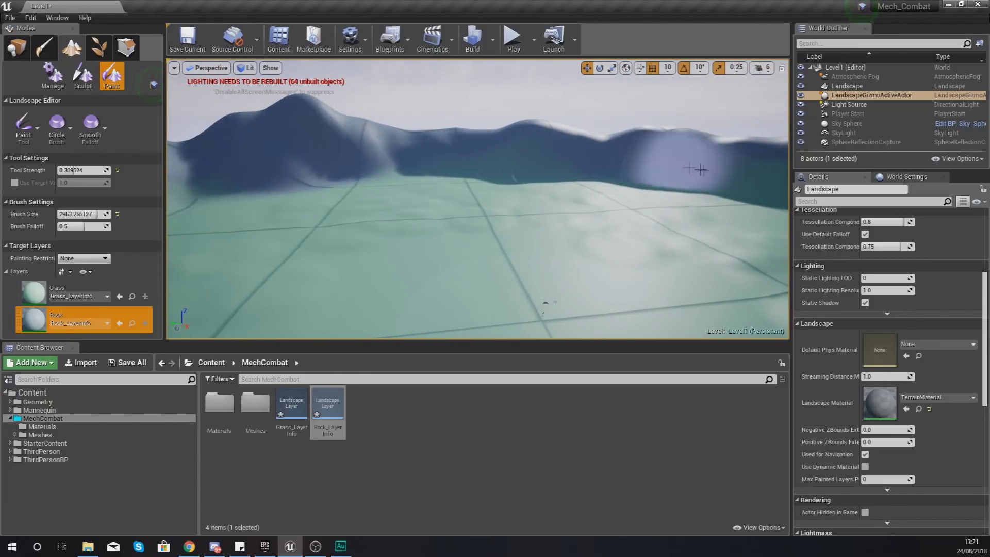
{"action": "right_click_drag", "start_coordinate": [276, 162], "coordinate": [150, 152]}
{"action": "mouse_move", "coordinate": [559, 169]}
{"action": "left_mouse_down"}
{"action": "mouse_move", "coordinate": [672, 206]}
{"action": "mouse_move", "coordinate": [302, 209]}
{"action": "mouse_move", "coordinate": [450, 181]}
{"action": "left_mouse_up"}
{"action": "right_click_drag", "start_coordinate": [450, 182], "coordinate": [503, 192]}
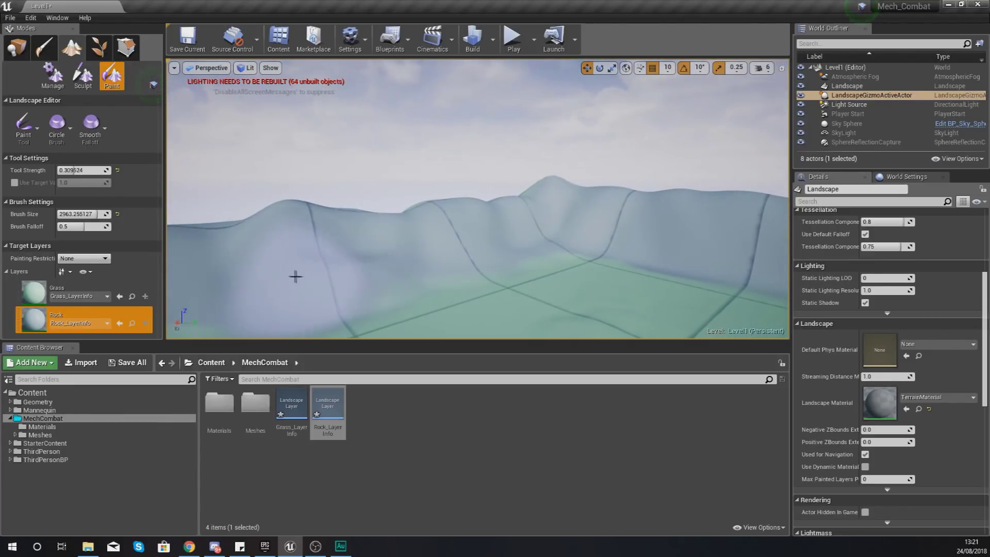
{"action": "right_click_drag", "start_coordinate": [446, 250], "coordinate": [459, 249]}
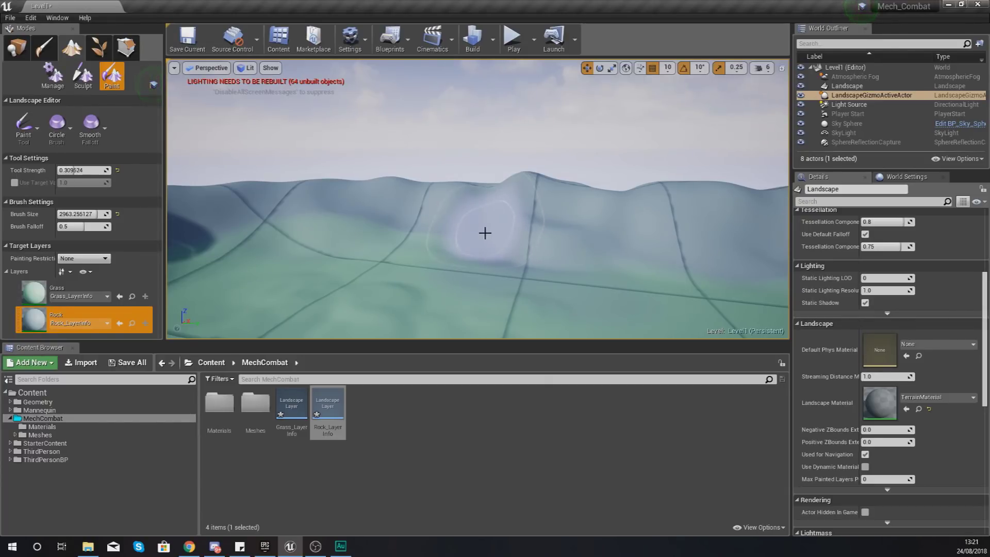
{"action": "mouse_move", "coordinate": [238, 225]}
{"action": "left_mouse_down"}
{"action": "mouse_move", "coordinate": [569, 237]}
{"action": "mouse_move", "coordinate": [314, 237]}
{"action": "mouse_move", "coordinate": [510, 231]}
{"action": "left_mouse_up"}
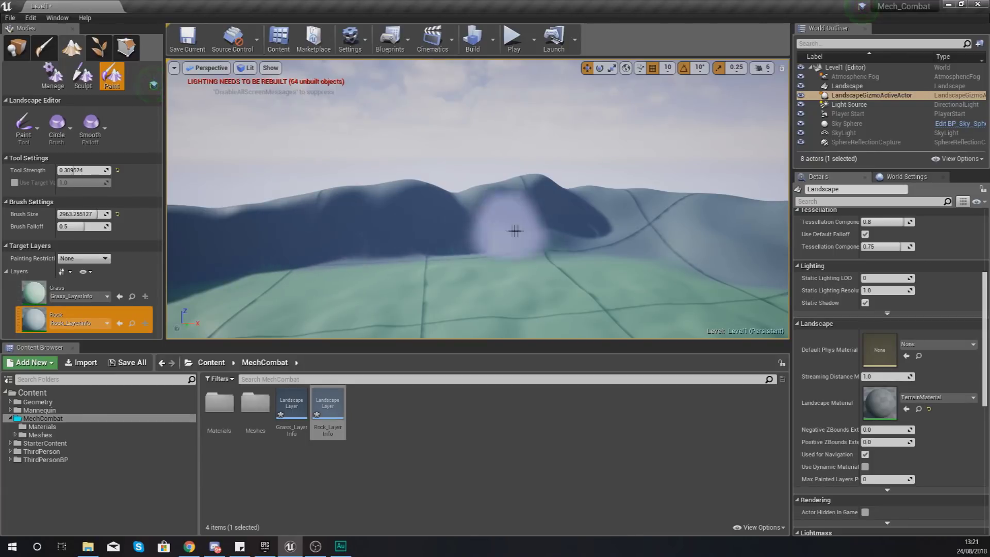
{"action": "mouse_move", "coordinate": [560, 230]}
{"action": "right_mouse_down"}
{"action": "mouse_move", "coordinate": [401, 218]}
{"action": "mouse_move", "coordinate": [418, 220]}
{"action": "right_mouse_up"}
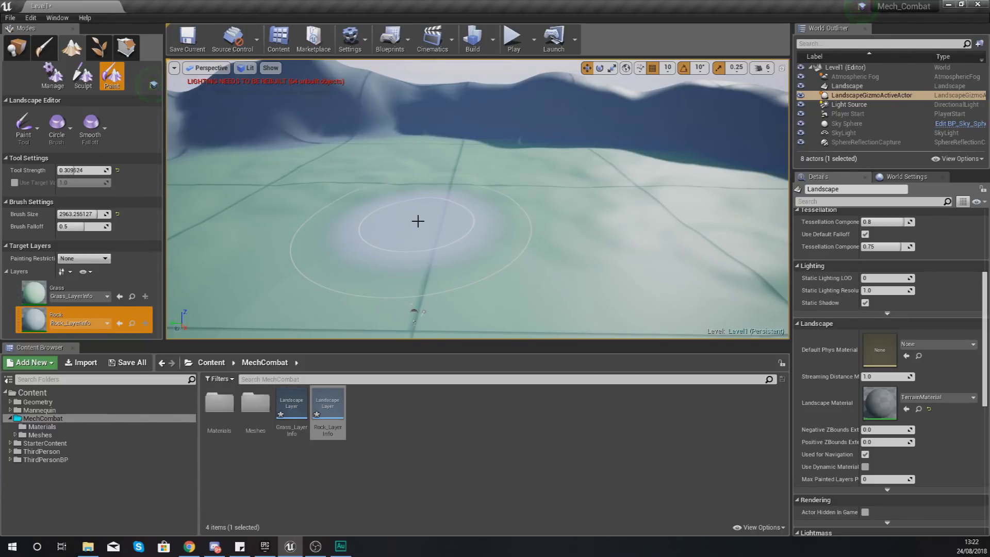
{"action": "right_click_drag", "start_coordinate": [423, 224], "coordinate": [428, 224]}
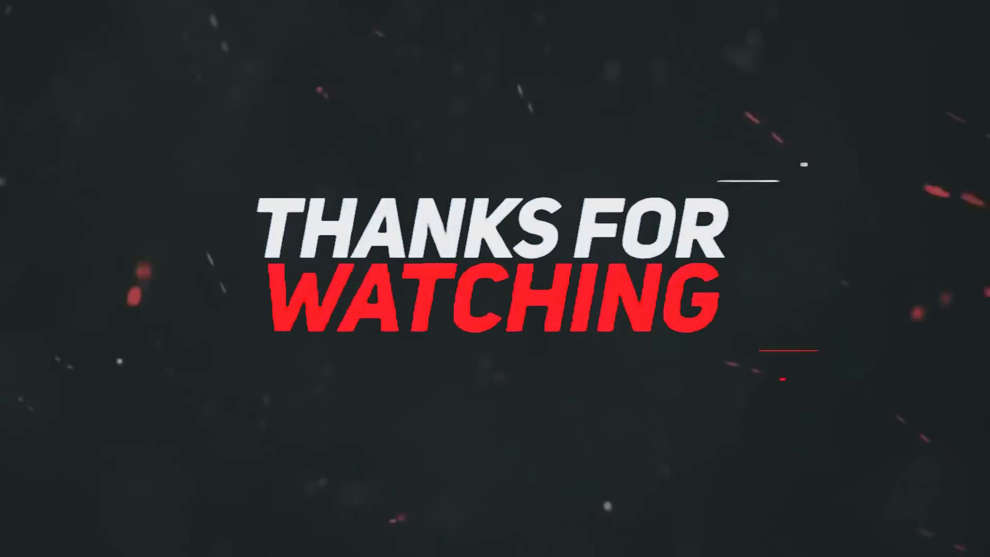